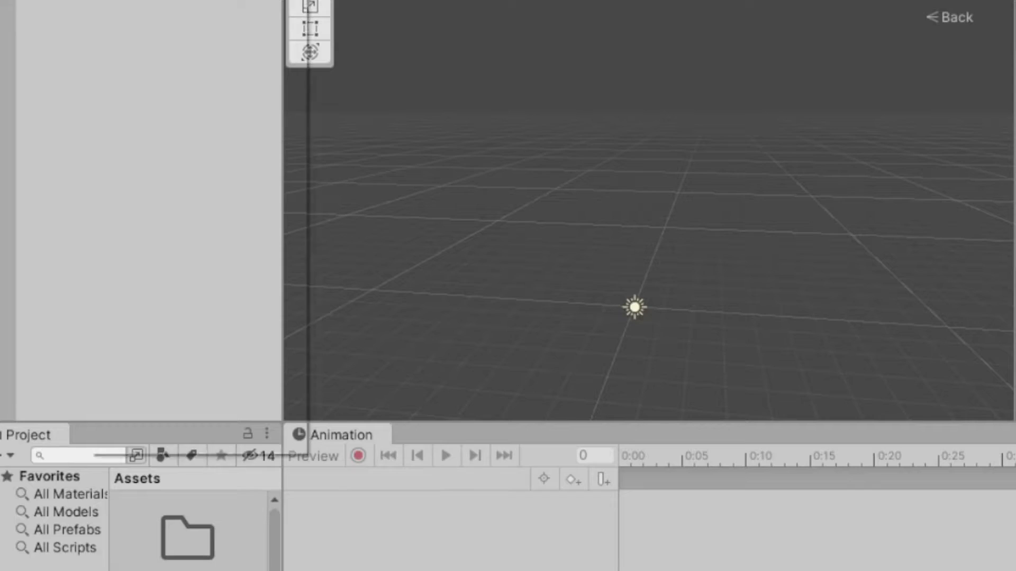
# Step: Create a new Tree object in the scene
pyautogui.rightClick(60, 130)
pyautogui.moveTo(106, 293)
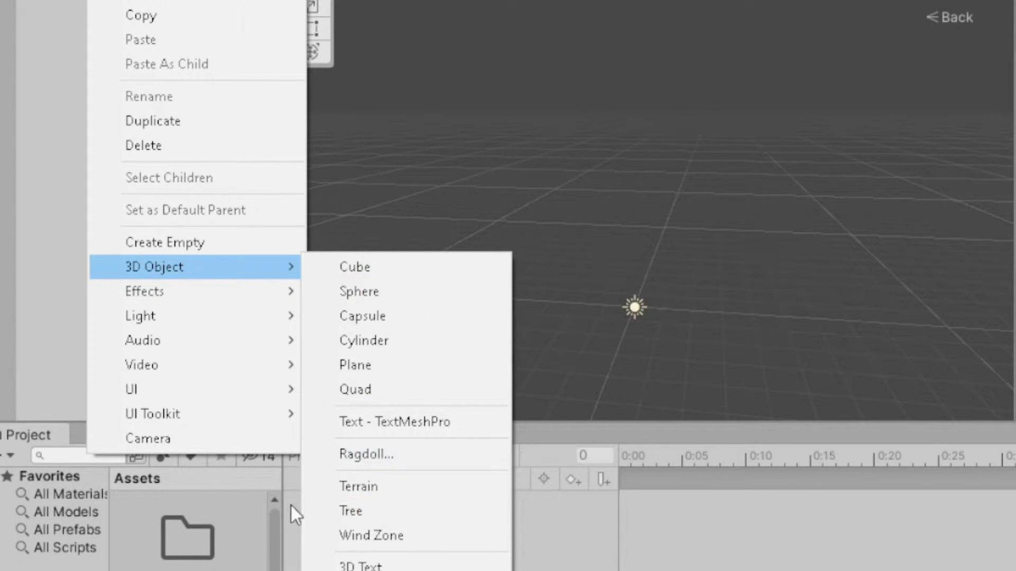
pyautogui.click(376, 516)
pyautogui.scroll(-3, 906, 169)
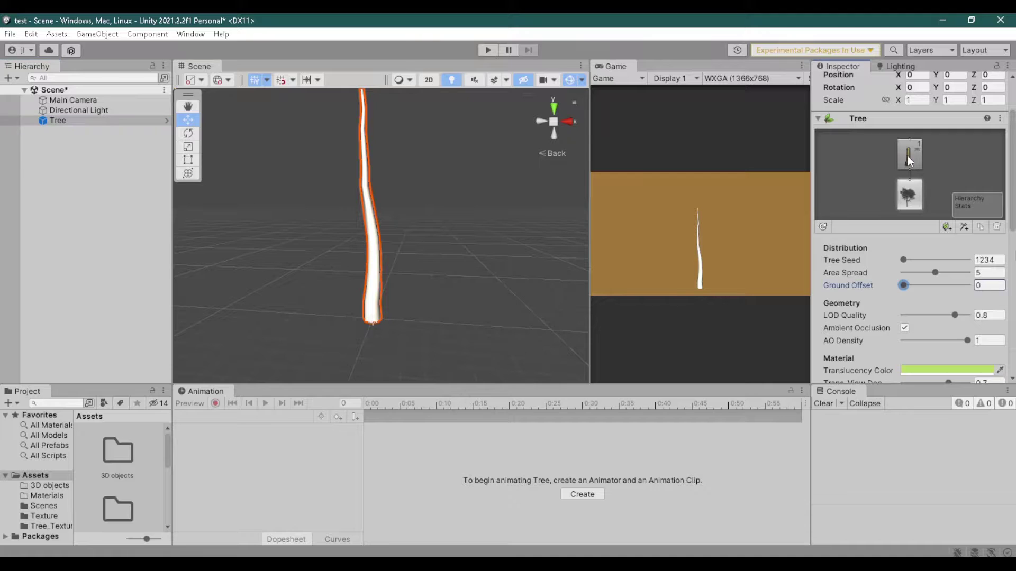
# Step: Try out different frequency and growth settings on the tree's trunk group
pyautogui.click(907, 156)
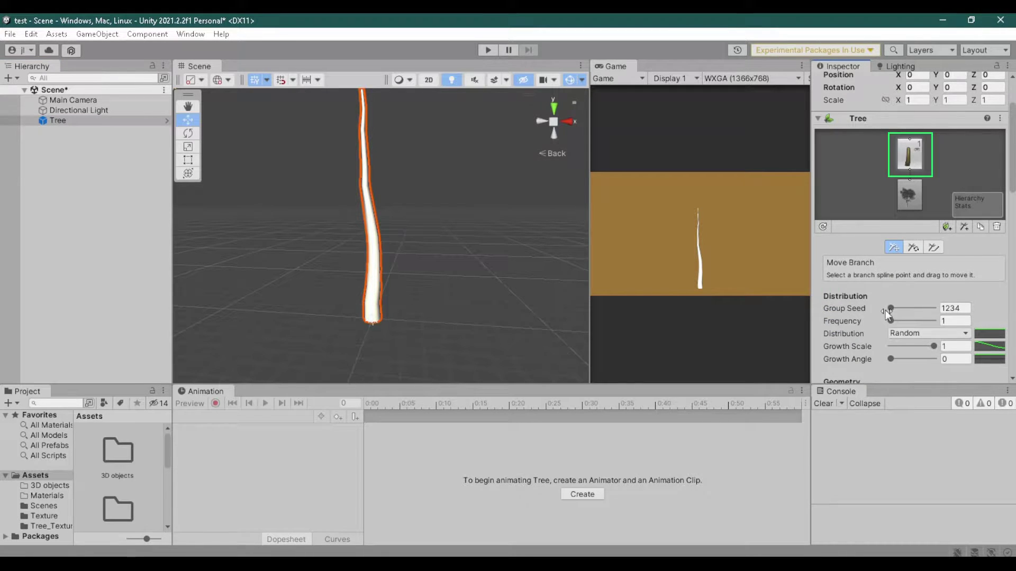
pyautogui.moveTo(890, 321); pyautogui.dragTo(957, 349)
pyautogui.moveTo(891, 359)
pyautogui.mouseDown()
pyautogui.moveTo(913, 364)
pyautogui.moveTo(882, 373)
pyautogui.moveTo(936, 367)
pyautogui.moveTo(890, 379)
pyautogui.mouseUp()
pyautogui.moveTo(906, 321); pyautogui.dragTo(884, 321)
# Step: Add a second trunk branch group to the tree's root and set its group seed to 135562
pyautogui.click(898, 201)
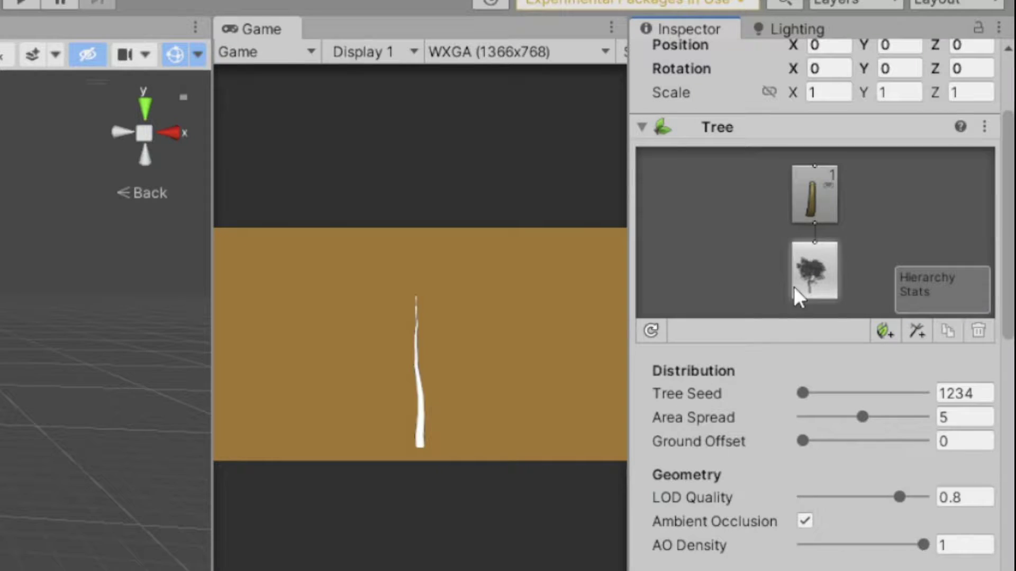
pyautogui.click(914, 331)
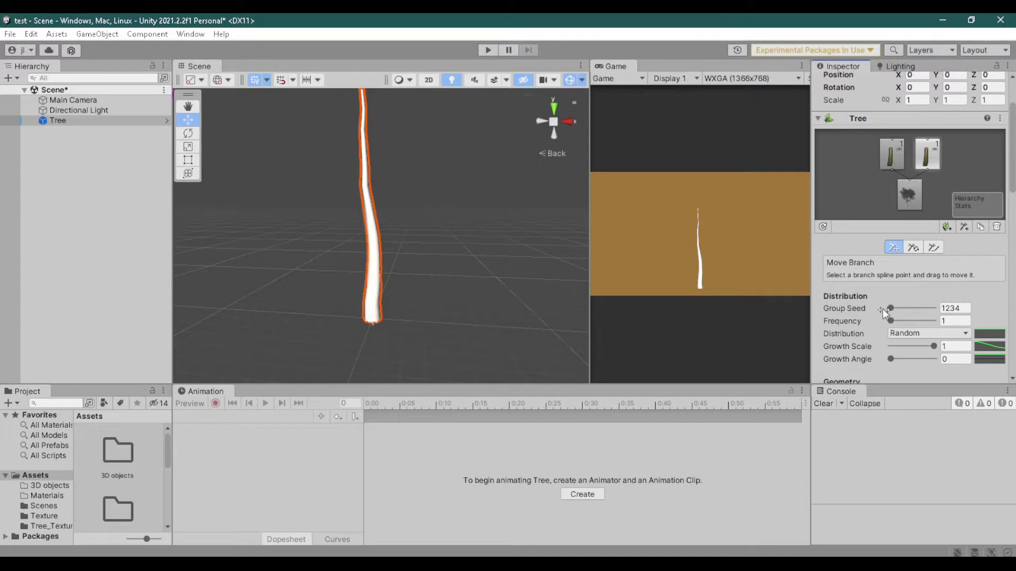
pyautogui.moveTo(891, 309); pyautogui.dragTo(896, 310)
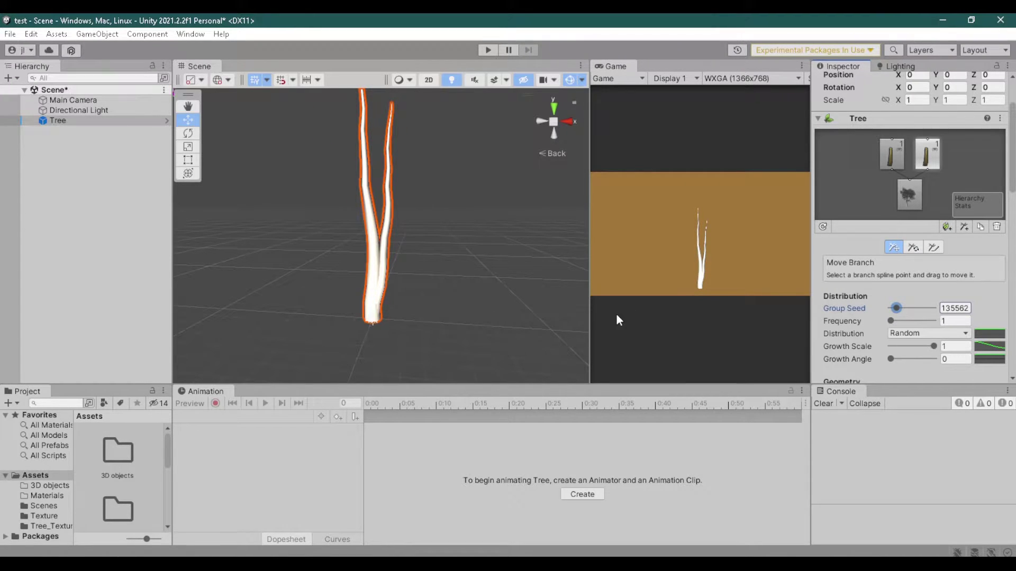
# Step: Add a child branch group to the first trunk with growth angle 0.97 and group seed 135562
pyautogui.click(893, 143)
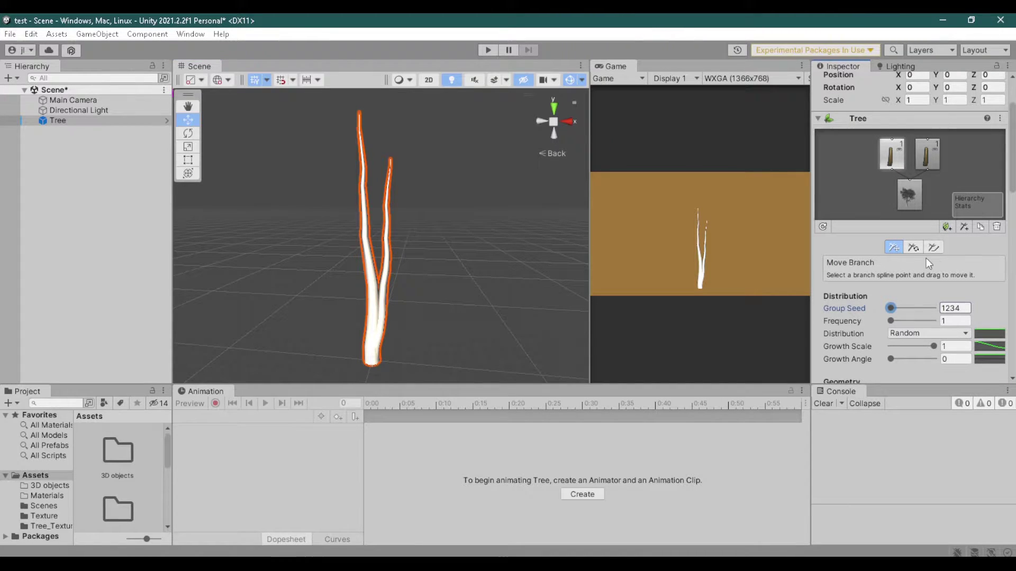
pyautogui.click(963, 227)
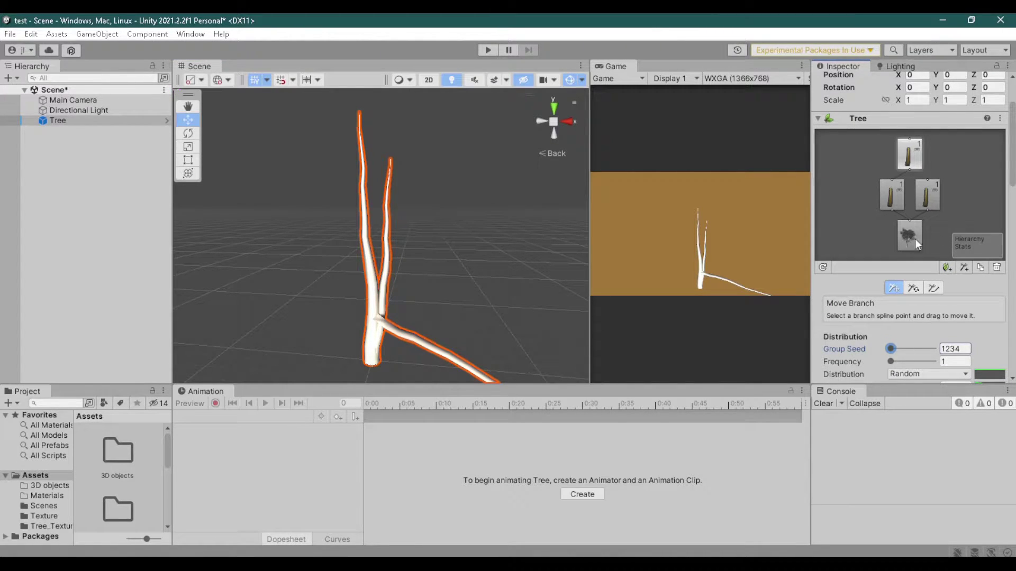
pyautogui.moveTo(417, 308); pyautogui.dragTo(401, 274, button='middle')
pyautogui.scroll(-3, 949, 339)
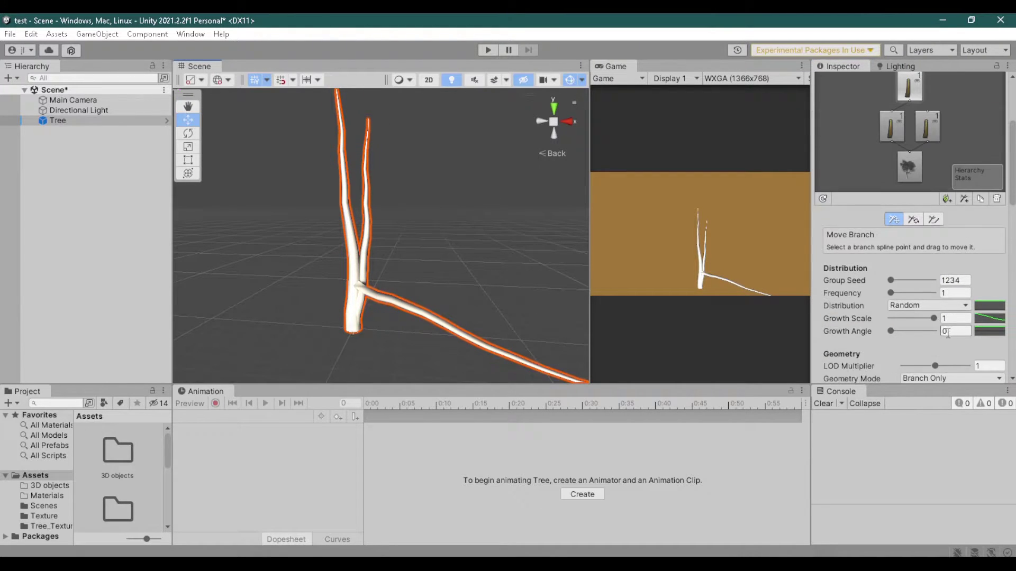
pyautogui.moveTo(892, 332); pyautogui.dragTo(933, 337)
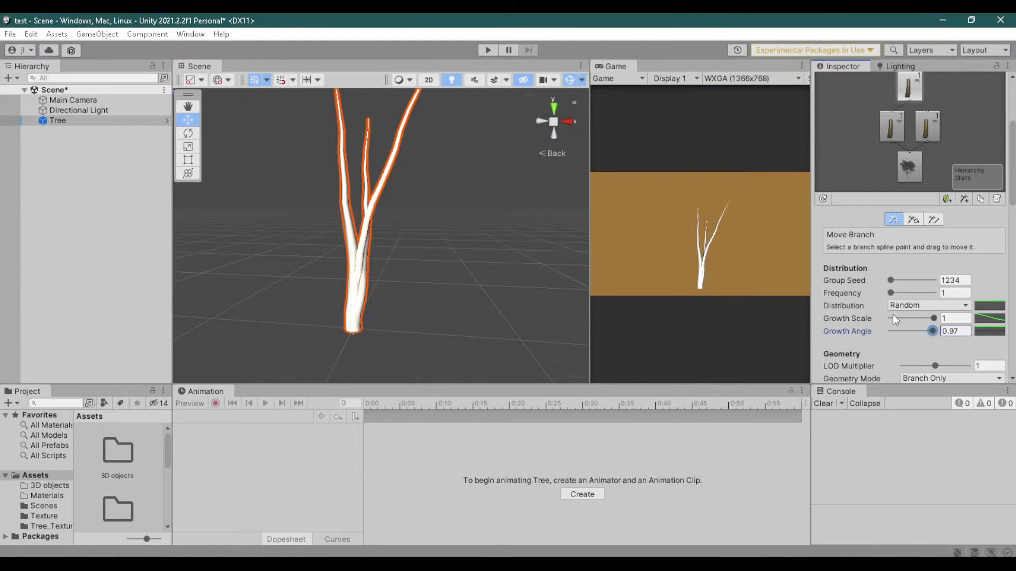
pyautogui.moveTo(893, 281); pyautogui.dragTo(898, 282)
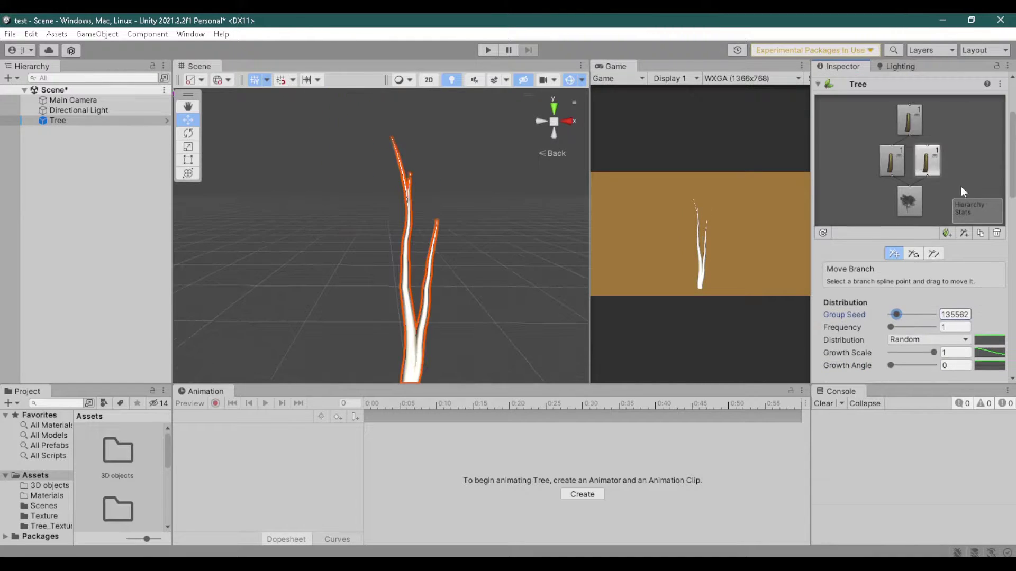
# Step: Add a child branch group to the second trunk with growth angle 1 and raise its frequency to 2
pyautogui.click(963, 234)
pyautogui.scroll(-1, 939, 296)
pyautogui.moveTo(890, 332); pyautogui.dragTo(939, 336)
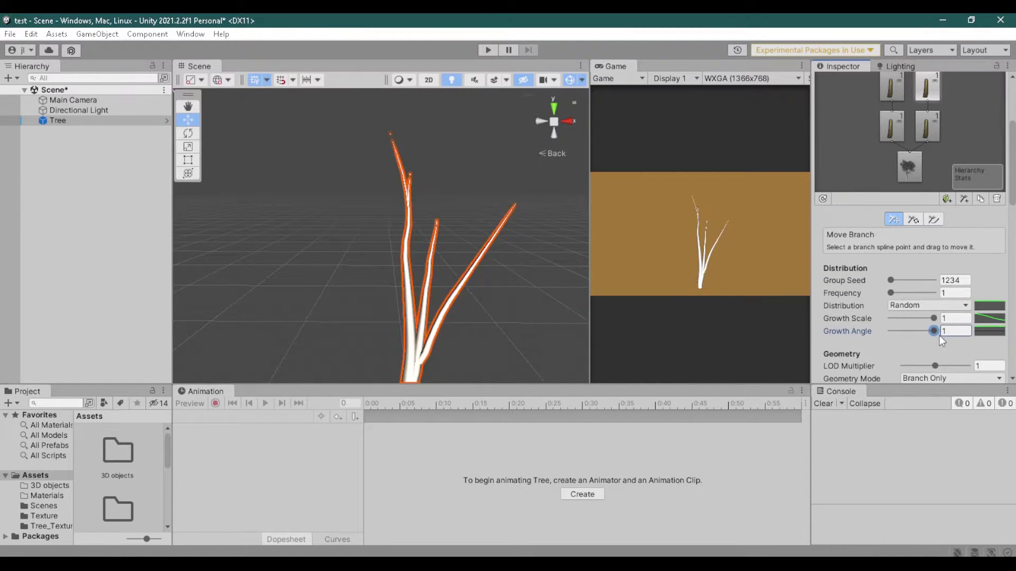
pyautogui.moveTo(892, 293)
pyautogui.mouseDown()
pyautogui.moveTo(894, 280)
pyautogui.moveTo(891, 294)
pyautogui.mouseUp()
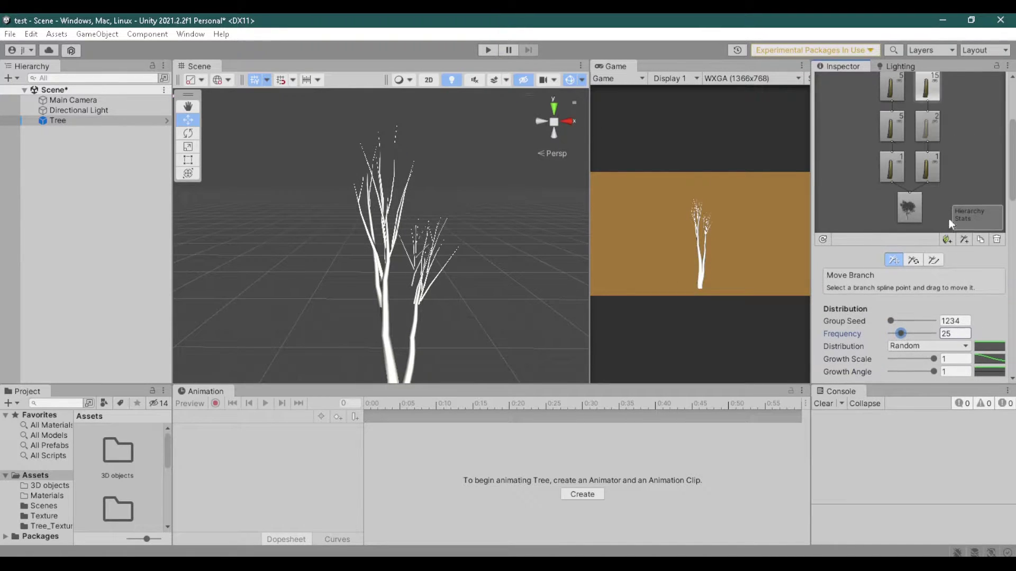
# Step: Raise the second trunk's child group to 4 branches and give it a sub-branch group with frequency 2
pyautogui.moveTo(892, 333)
pyautogui.mouseDown()
pyautogui.moveTo(903, 333)
pyautogui.moveTo(893, 333)
pyautogui.mouseUp()
pyautogui.scroll(1, 920, 212)
pyautogui.click(927, 122)
pyautogui.moveTo(412, 275); pyautogui.dragTo(365, 243, button='middle')
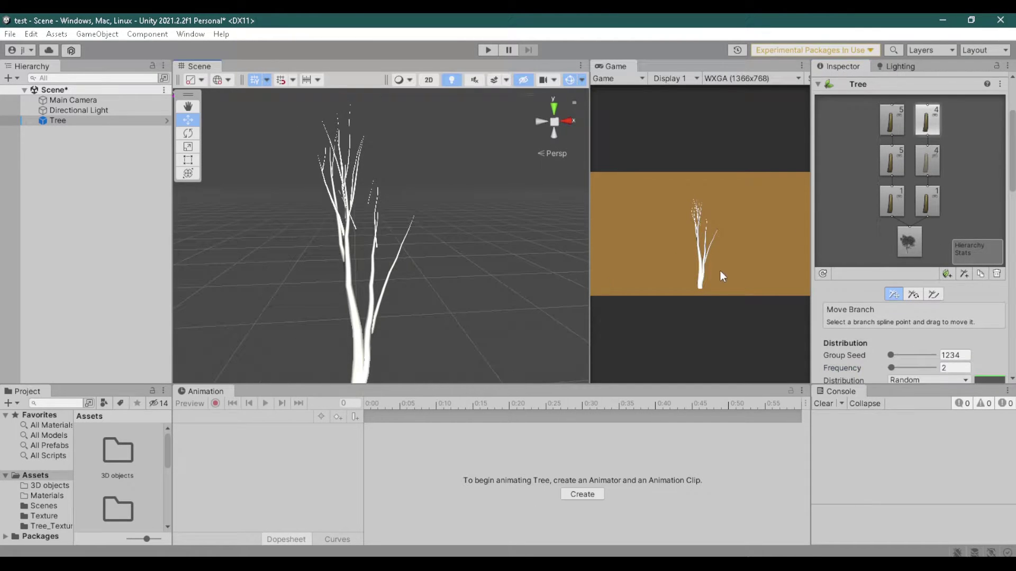
# Step: Add a leaf group to the first trunk's outermost branch group with frequency 100, growth scale 0.82 and growth angle 0.34
pyautogui.scroll(1, 908, 175)
pyautogui.click(840, 102)
pyautogui.scroll(-2, 856, 211)
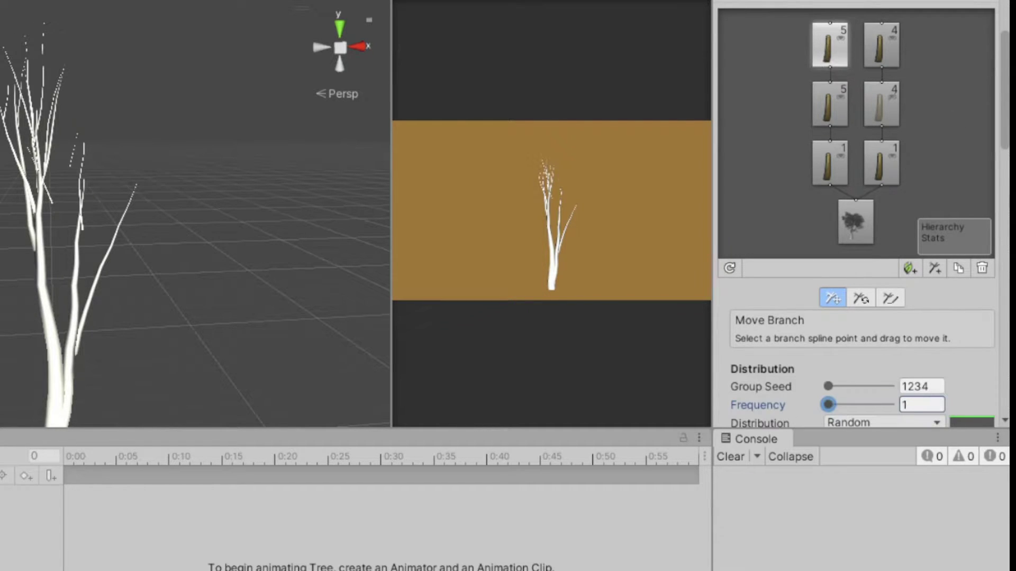
pyautogui.click(909, 269)
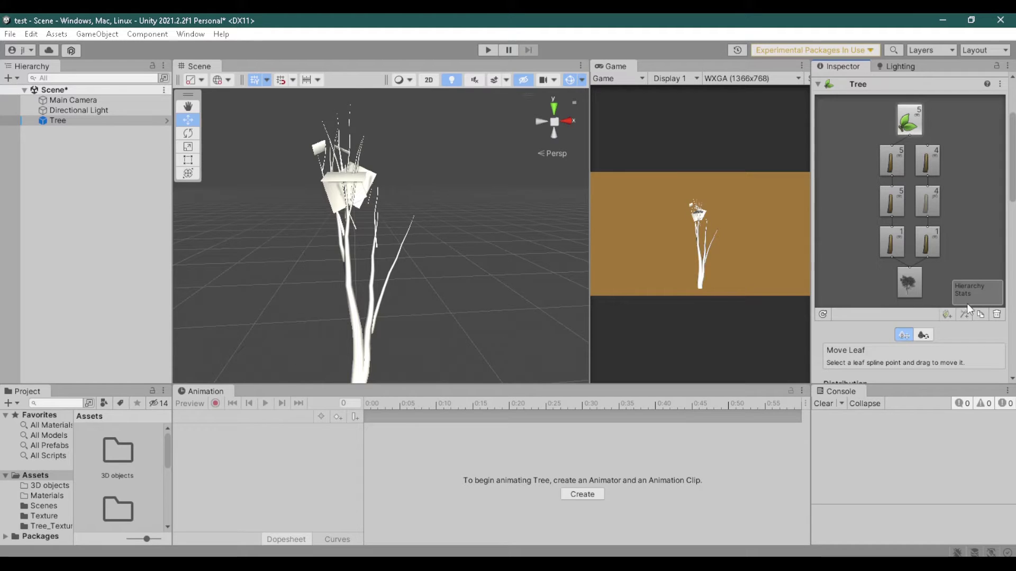
pyautogui.scroll(-3, 952, 311)
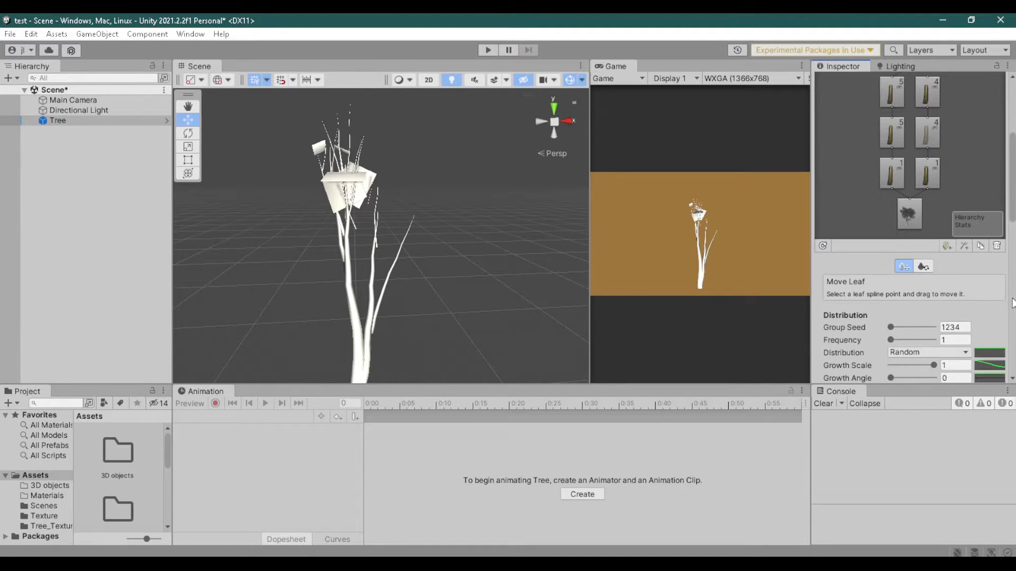
pyautogui.moveTo(892, 309); pyautogui.dragTo(939, 312)
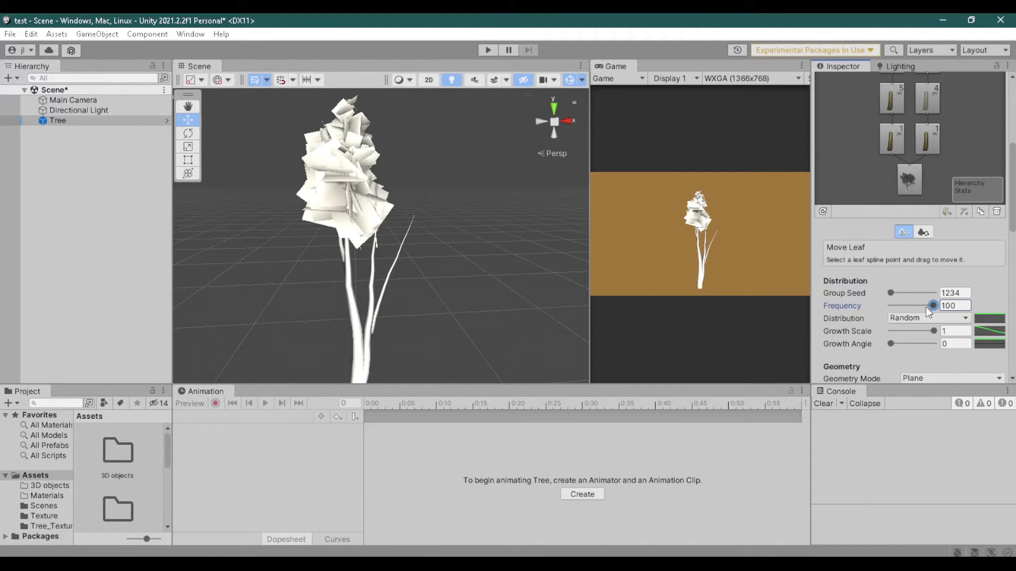
pyautogui.moveTo(890, 344); pyautogui.dragTo(926, 335)
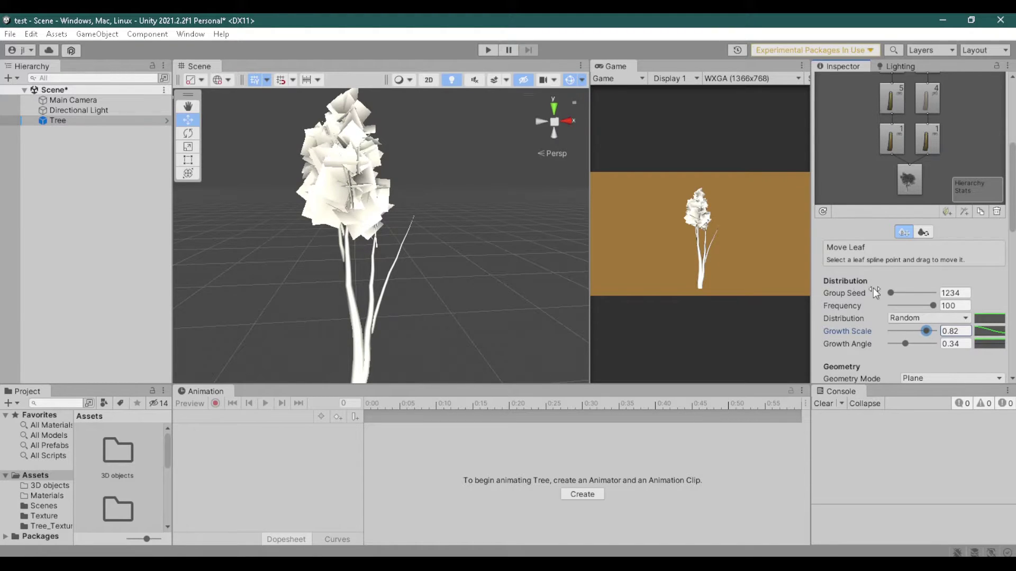
# Step: Add a leaf group to the second trunk's outermost branch group with frequency 100, growth scale 0.18 and growth angle 0.46
pyautogui.scroll(2, 925, 132)
pyautogui.click(926, 125)
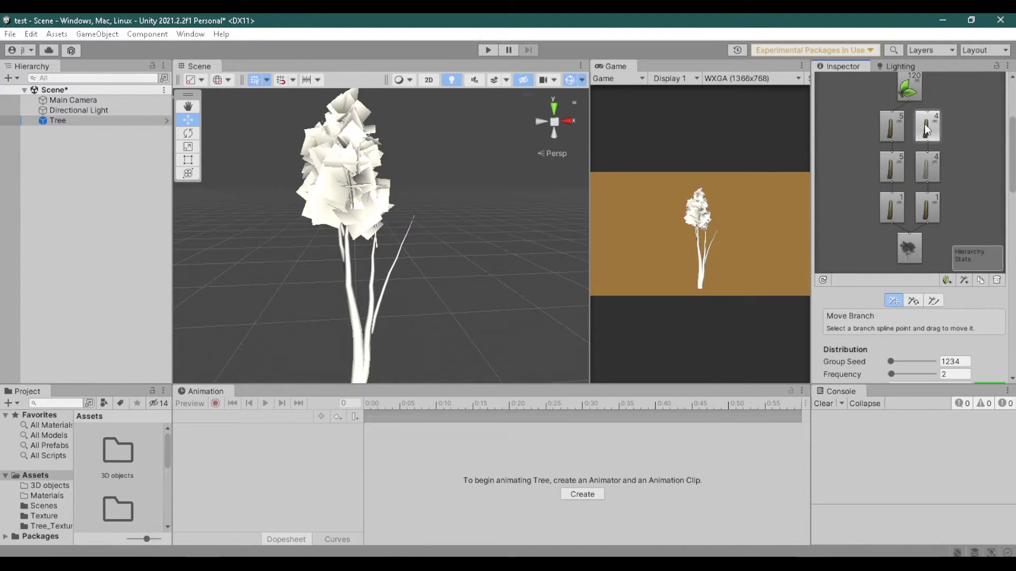
pyautogui.click(942, 278)
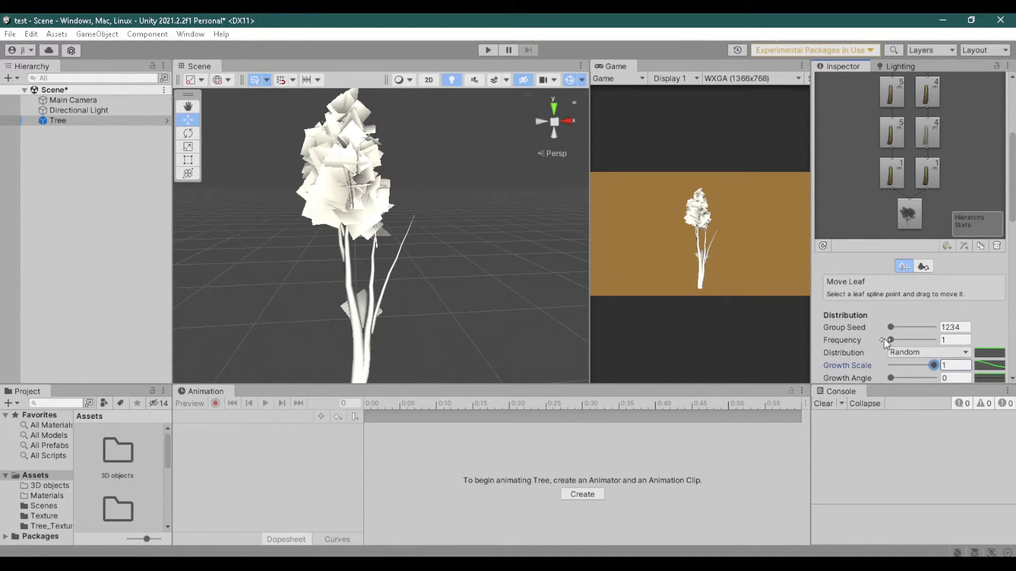
pyautogui.moveTo(891, 339); pyautogui.dragTo(934, 339)
pyautogui.scroll(-3, 926, 328)
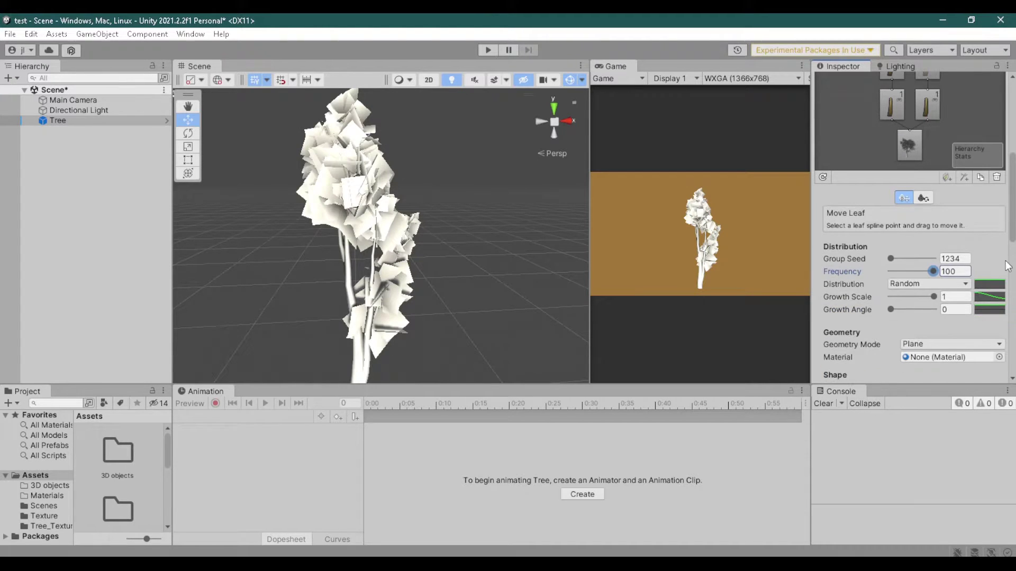
pyautogui.moveTo(890, 309)
pyautogui.mouseDown()
pyautogui.moveTo(910, 310)
pyautogui.moveTo(898, 306)
pyautogui.mouseUp()
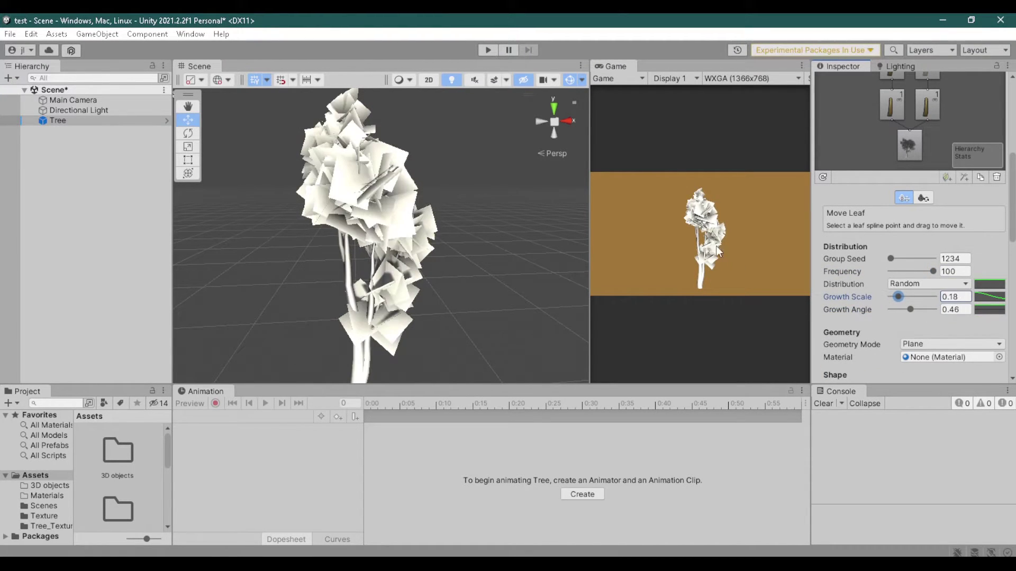
# Step: Add another leaf group to the first trunk's second-level branch group and set its frequency to 100
pyautogui.scroll(5, 898, 302)
pyautogui.scroll(3, 897, 130)
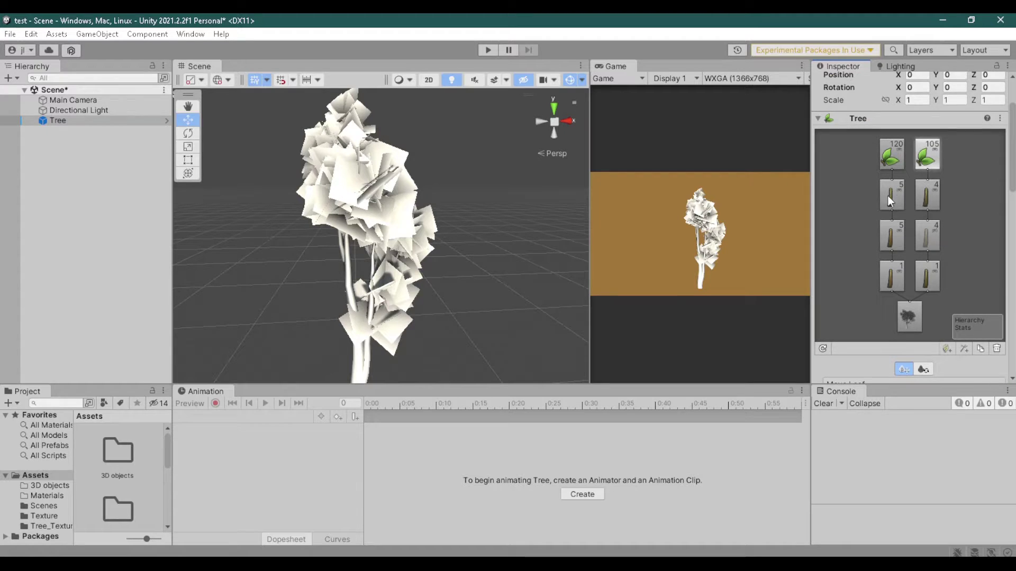
pyautogui.click(889, 234)
pyautogui.scroll(-4, 899, 233)
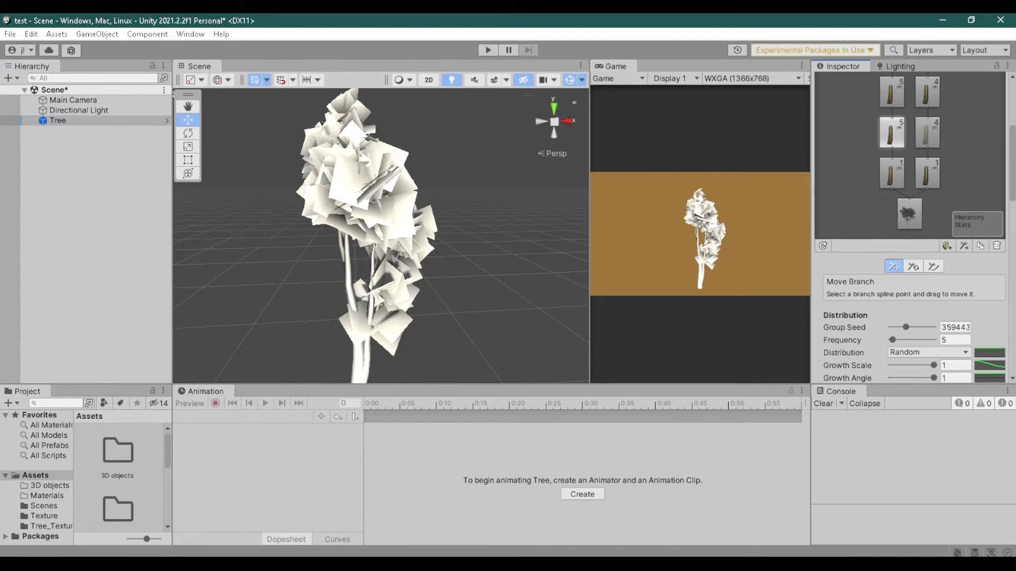
pyautogui.click(944, 245)
pyautogui.scroll(-3, 925, 275)
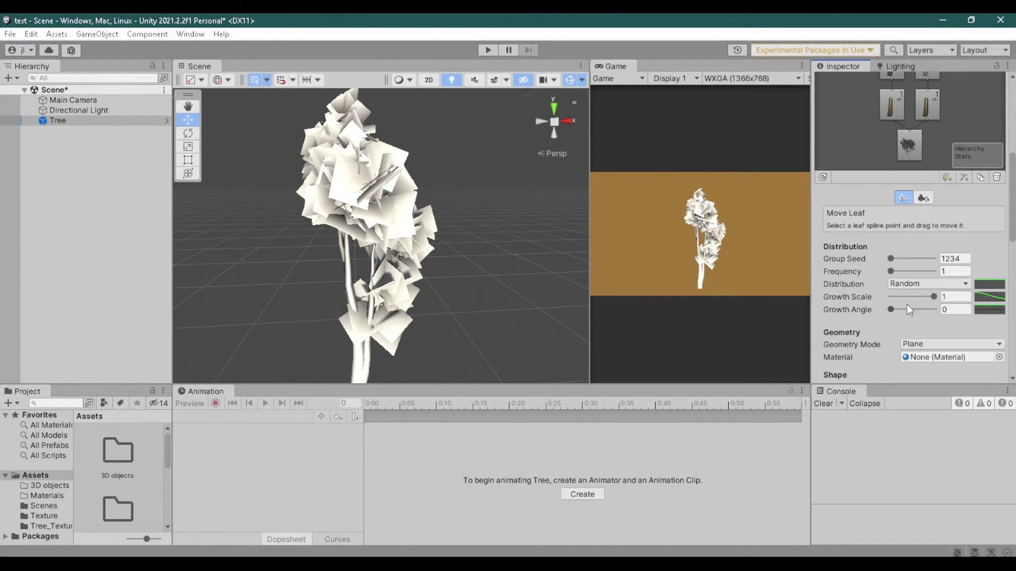
pyautogui.scroll(4, 907, 304)
pyautogui.scroll(-4, 887, 266)
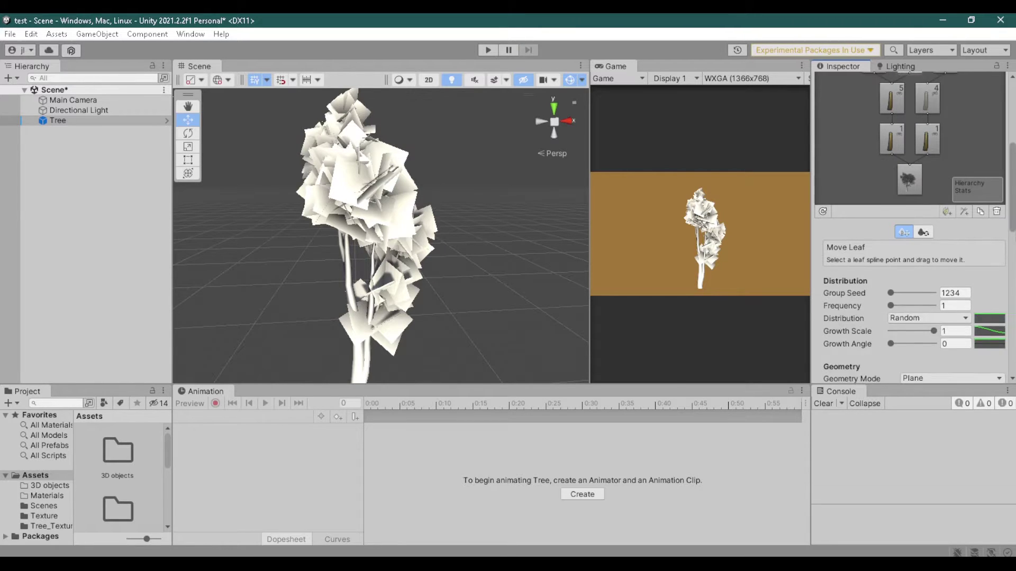
pyautogui.moveTo(890, 272); pyautogui.dragTo(936, 261)
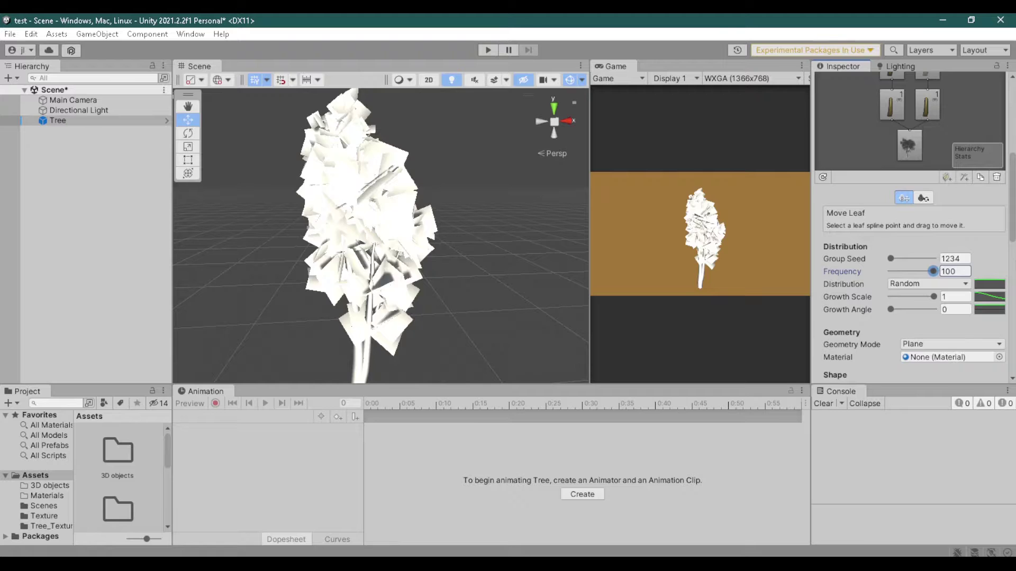
pyautogui.scroll(-1, 911, 269)
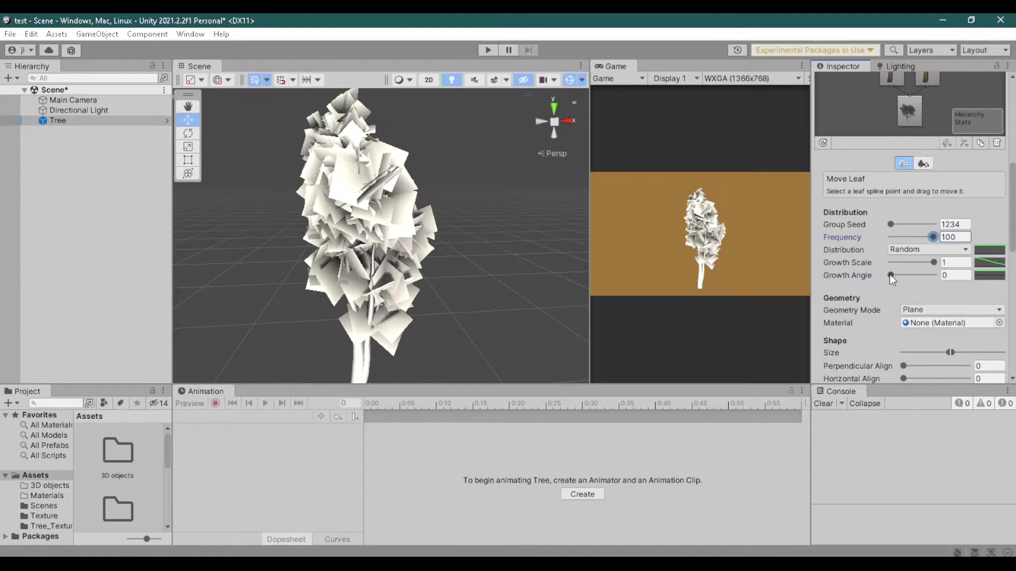
pyautogui.click(891, 275)
# Step: Rotate the directional light to X 370.2 and Y 209.8 so it lights the tree from another direction
pyautogui.scroll(6, 890, 274)
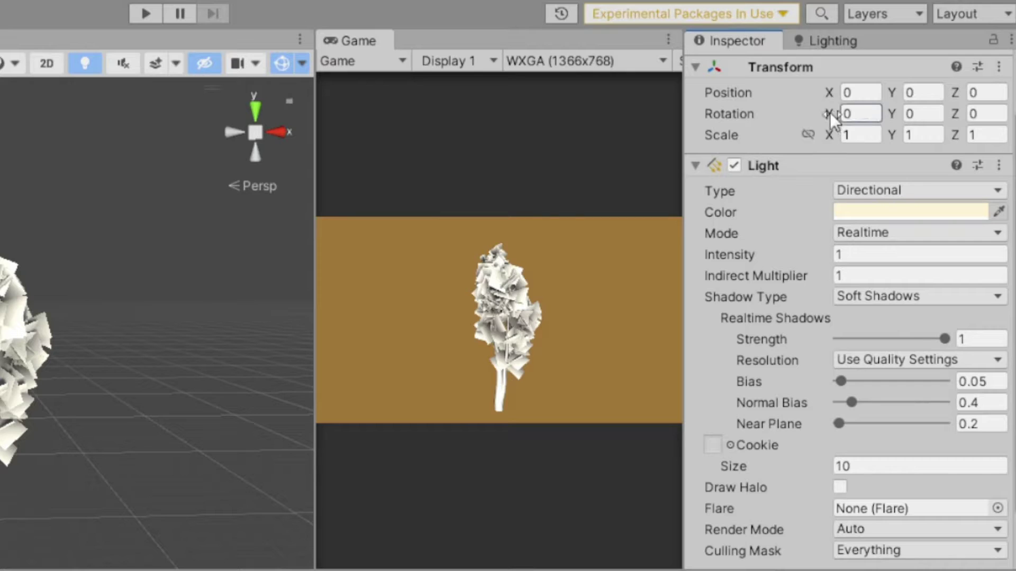
pyautogui.moveTo(830, 114); pyautogui.dragTo(741, 158)
pyautogui.moveTo(891, 114); pyautogui.dragTo(106, 201)
pyautogui.moveTo(829, 114); pyautogui.dragTo(858, 189)
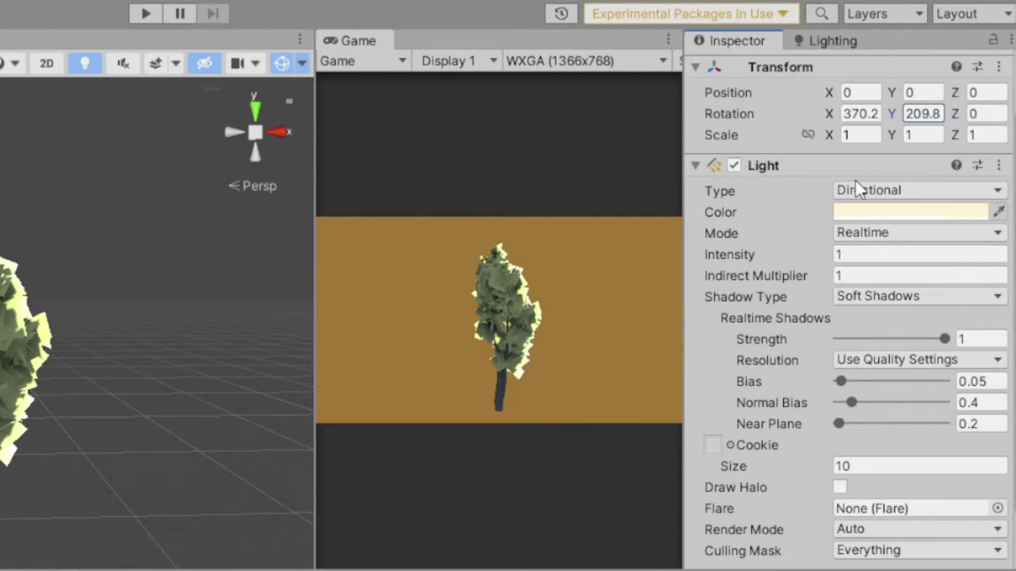
pyautogui.moveTo(35, 392)
pyautogui.keyDown('alt'); pyautogui.mouseDown()
pyautogui.moveTo(0, 393)
pyautogui.moveTo(52, 393)
pyautogui.mouseUp(); pyautogui.keyUp('alt')
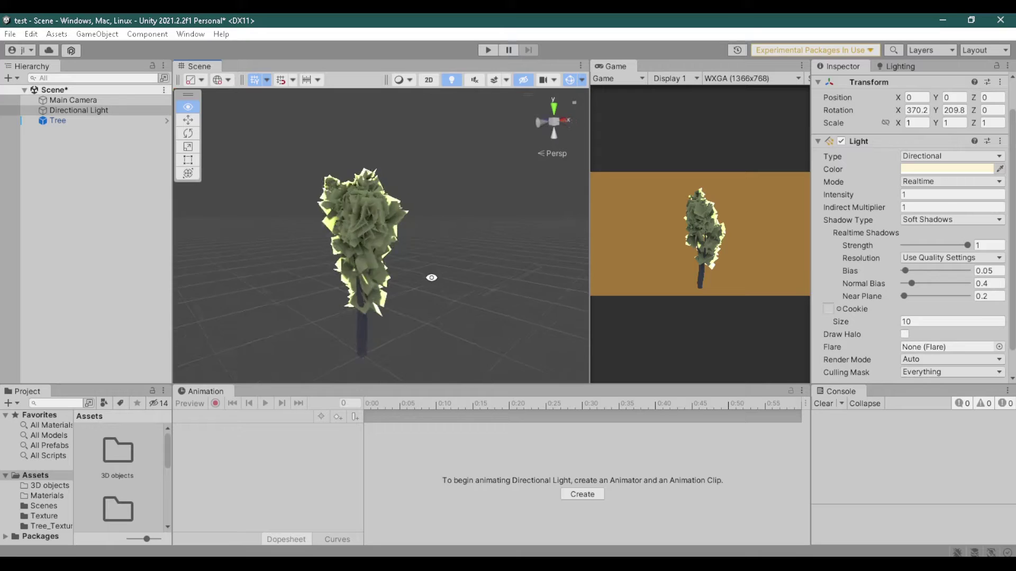
pyautogui.keyDown('alt'); pyautogui.moveTo(432, 278); pyautogui.dragTo(358, 285); pyautogui.keyUp('alt')
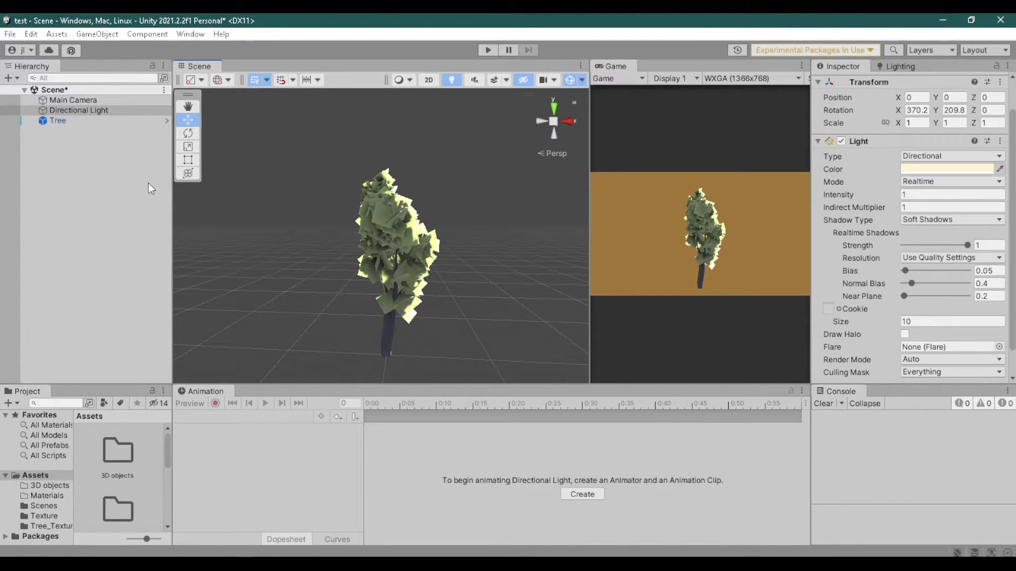
# Step: Set the Leaf texture's import max size to 128, enable crunch compression and apply the settings
pyautogui.click(61, 120)
pyautogui.scroll(-3, 918, 285)
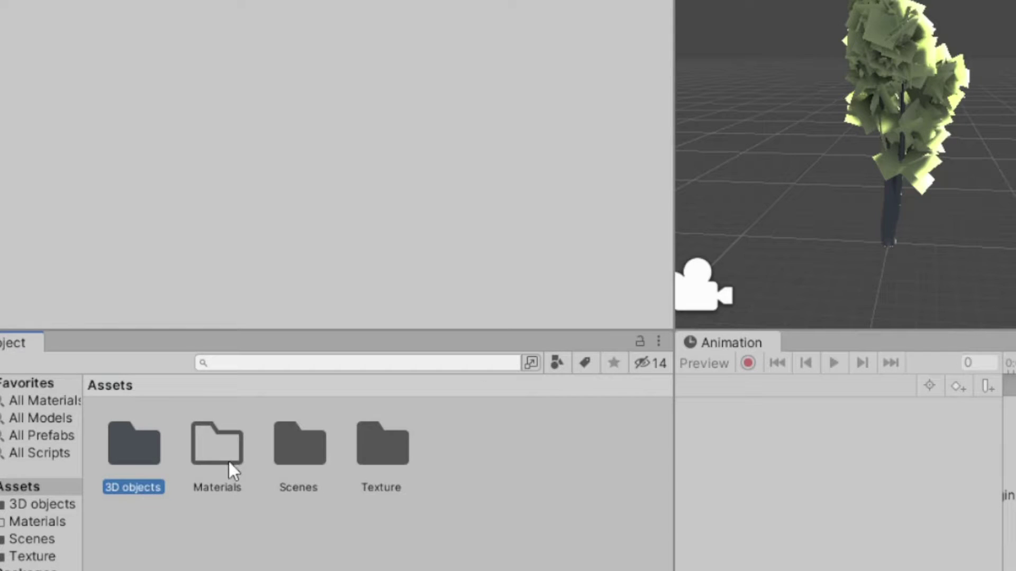
pyautogui.doubleClick(397, 456)
pyautogui.click(151, 464)
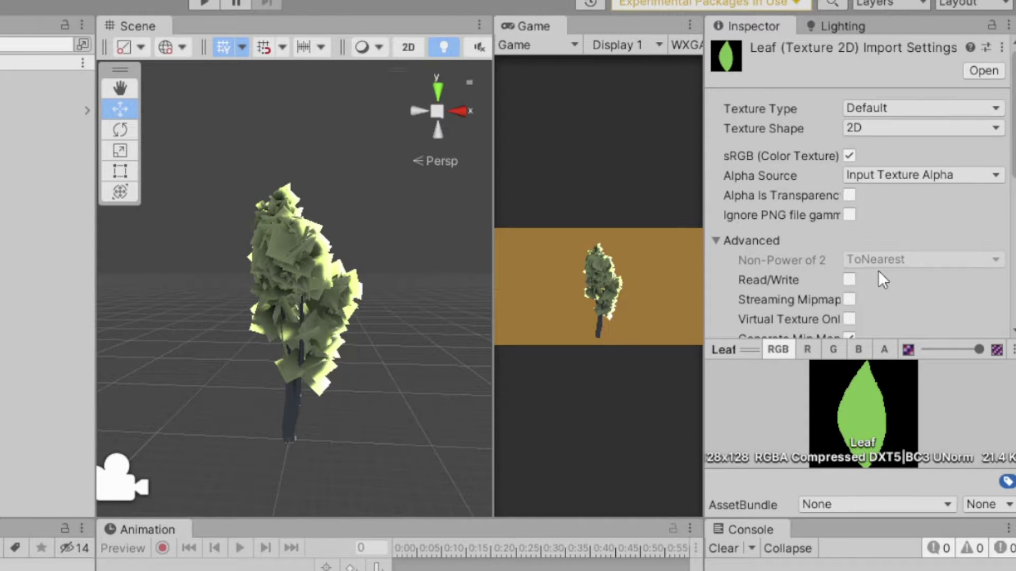
pyautogui.scroll(-5, 857, 186)
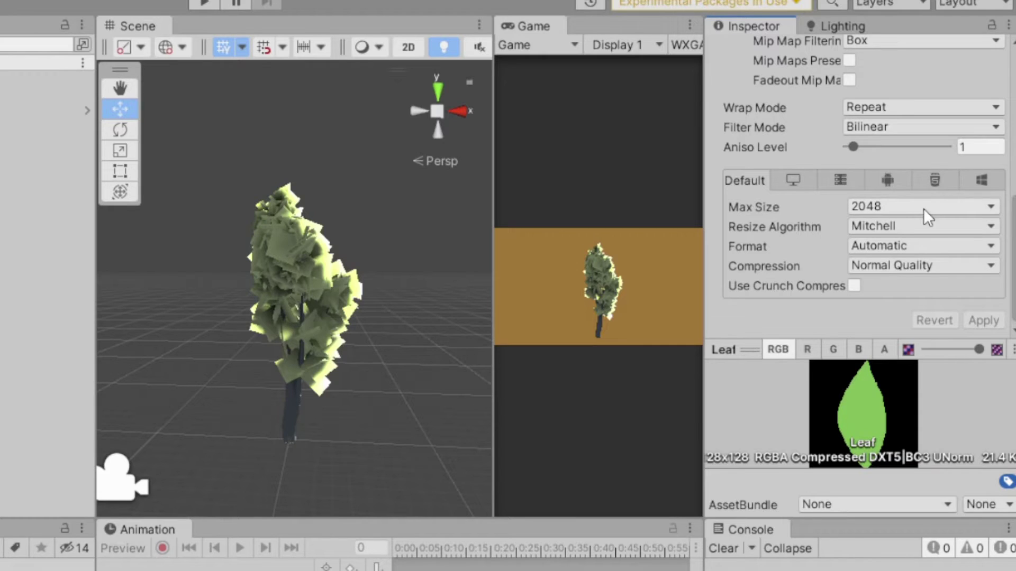
pyautogui.click(884, 207)
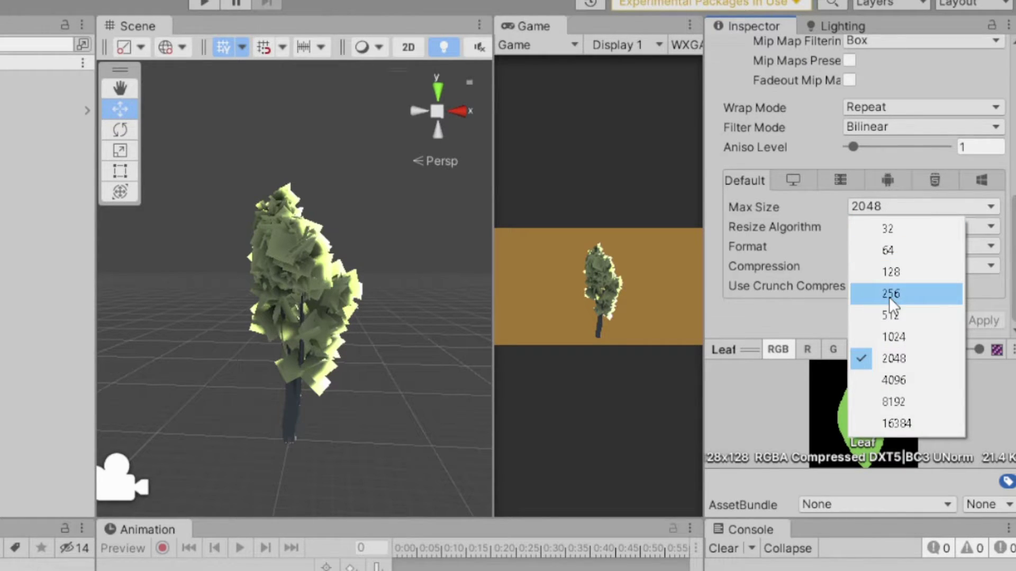
pyautogui.click(910, 272)
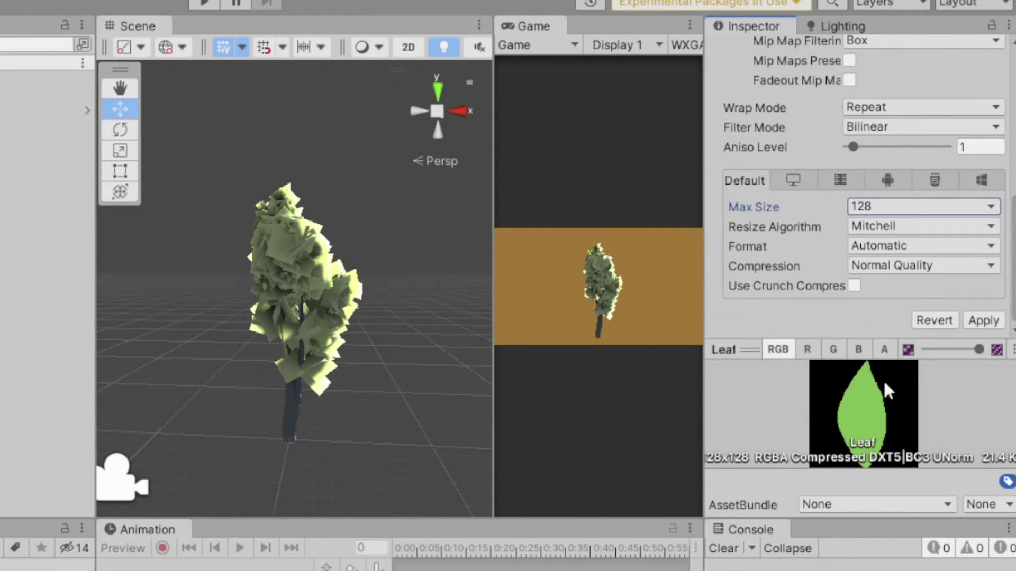
pyautogui.click(854, 285)
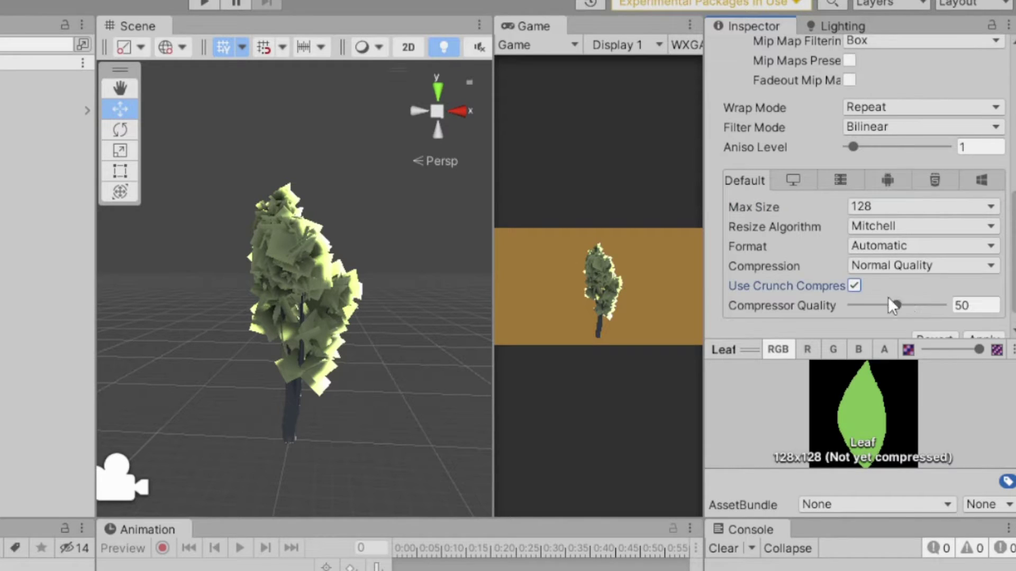
pyautogui.scroll(-1, 990, 325)
pyautogui.click(983, 321)
pyautogui.scroll(2, 820, 279)
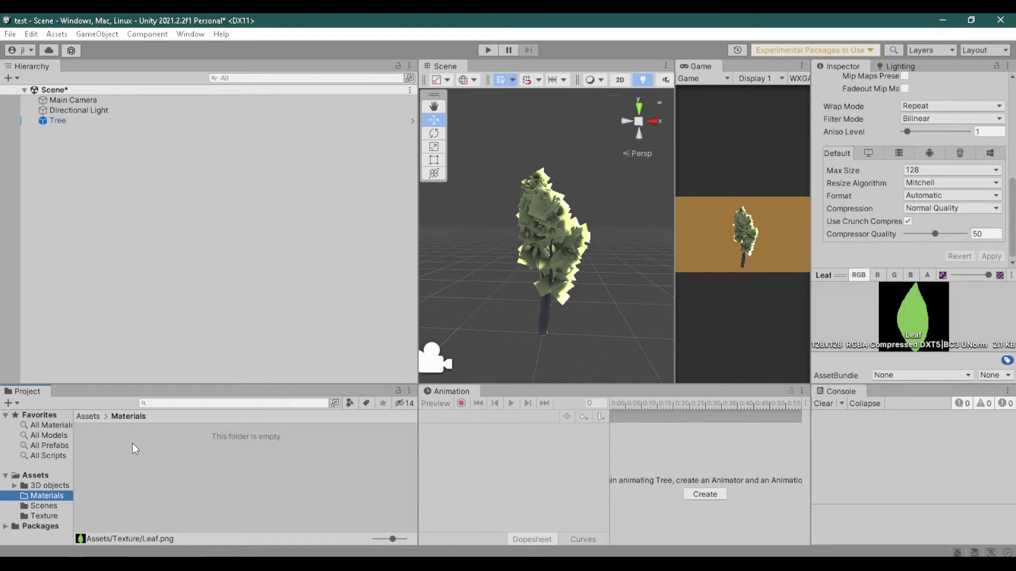
# Step: Create a material named Leaf in the Materials folder
pyautogui.rightClick(134, 446)
pyautogui.moveTo(214, 116)
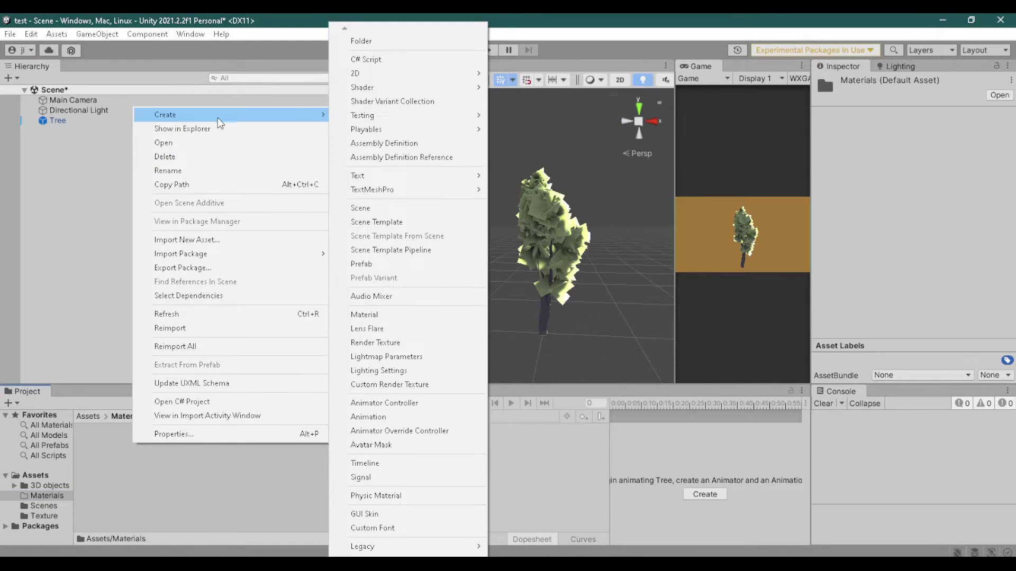
pyautogui.click(360, 317)
pyautogui.write('Leaf')
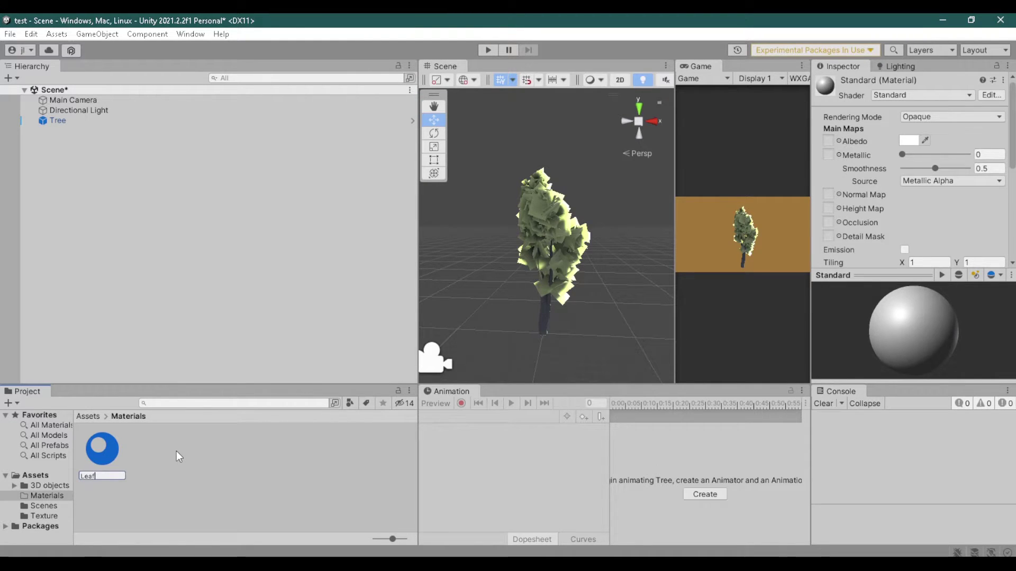
pyautogui.press('Return')
# Step: Give the Leaf material the Nature/Tree Creator Leaves shader and assign the Leaf texture as its base map
pyautogui.click(893, 95)
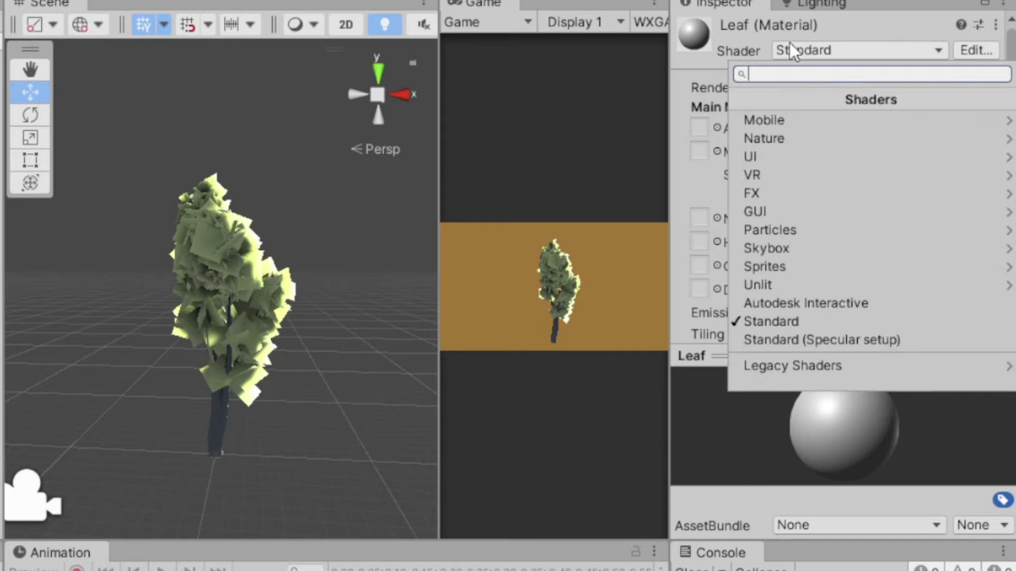
pyautogui.click(811, 143)
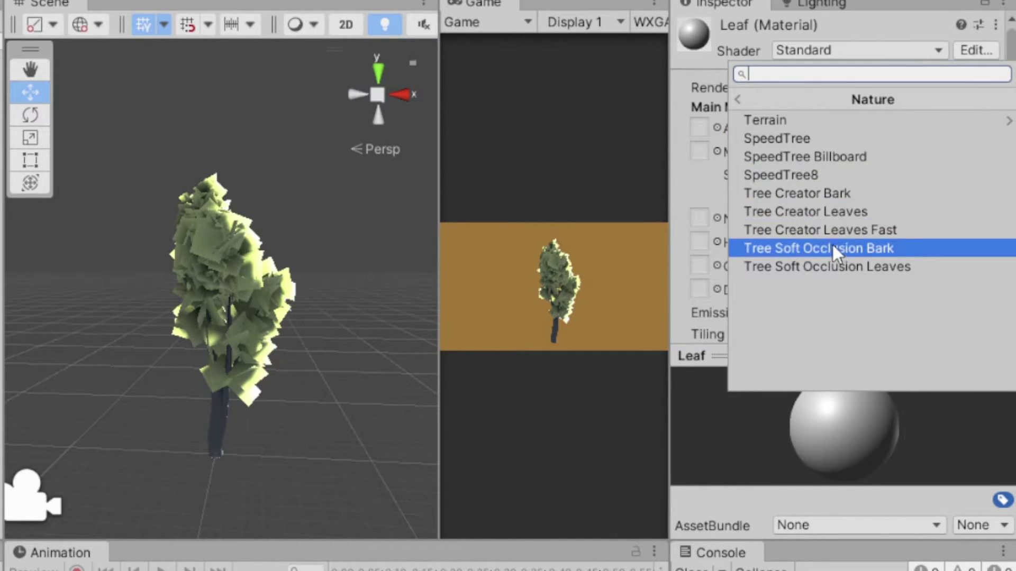
pyautogui.click(827, 212)
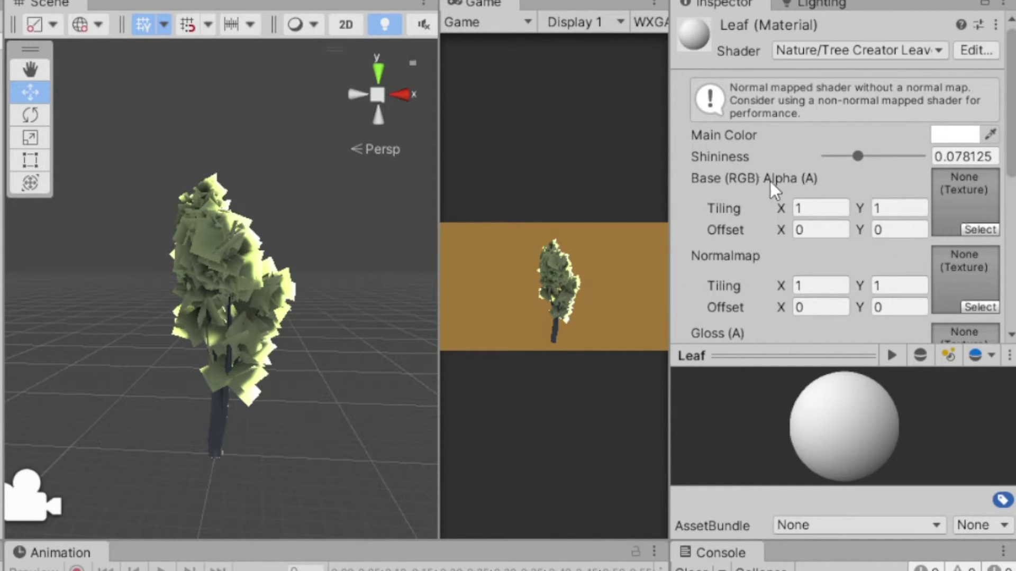
pyautogui.click(982, 229)
pyautogui.click(876, 311)
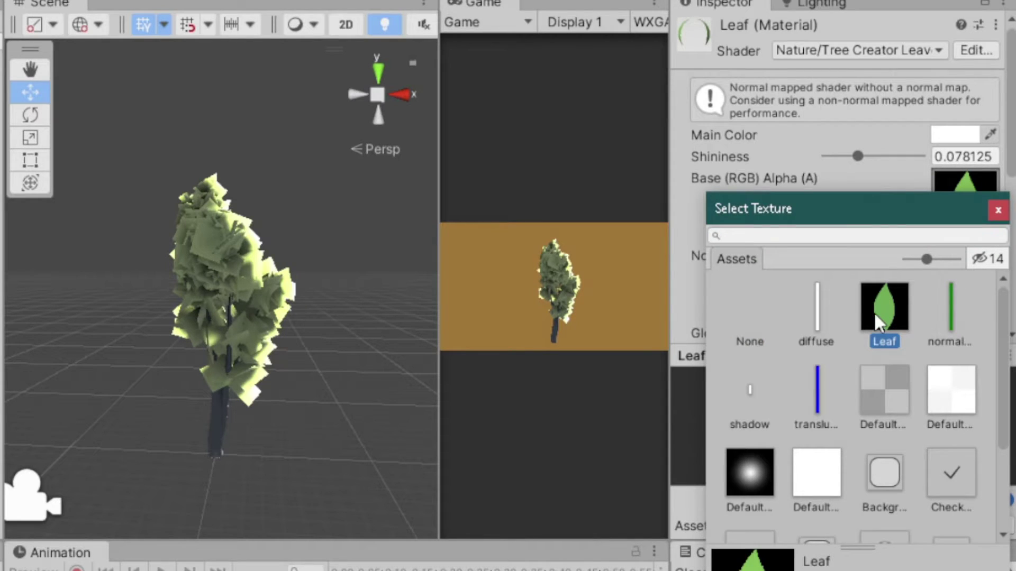
pyautogui.doubleClick(882, 310)
# Step: Assign the Leaf material to the leaf group on the first trunk's outermost branches
pyautogui.click(64, 122)
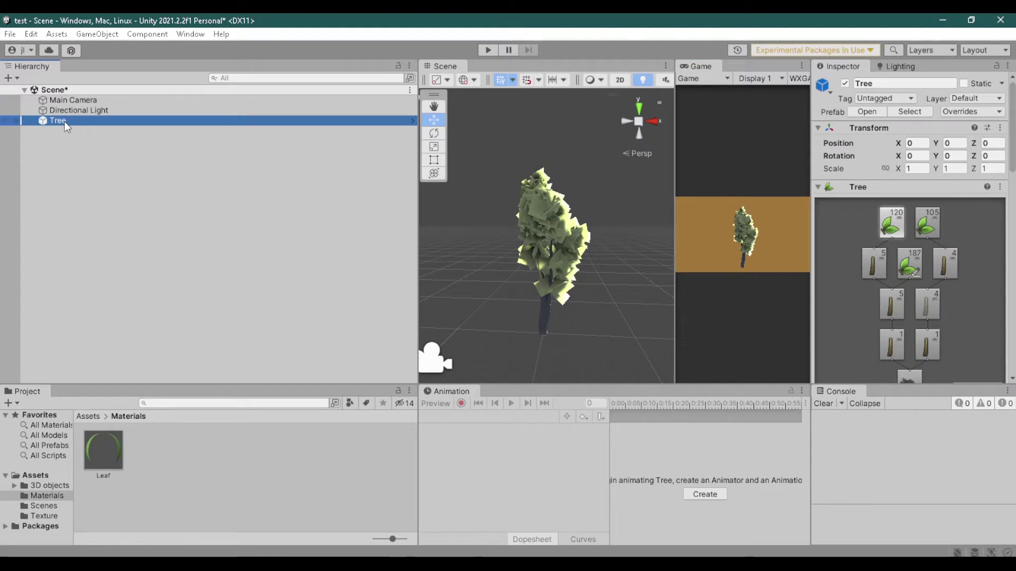
pyautogui.click(892, 229)
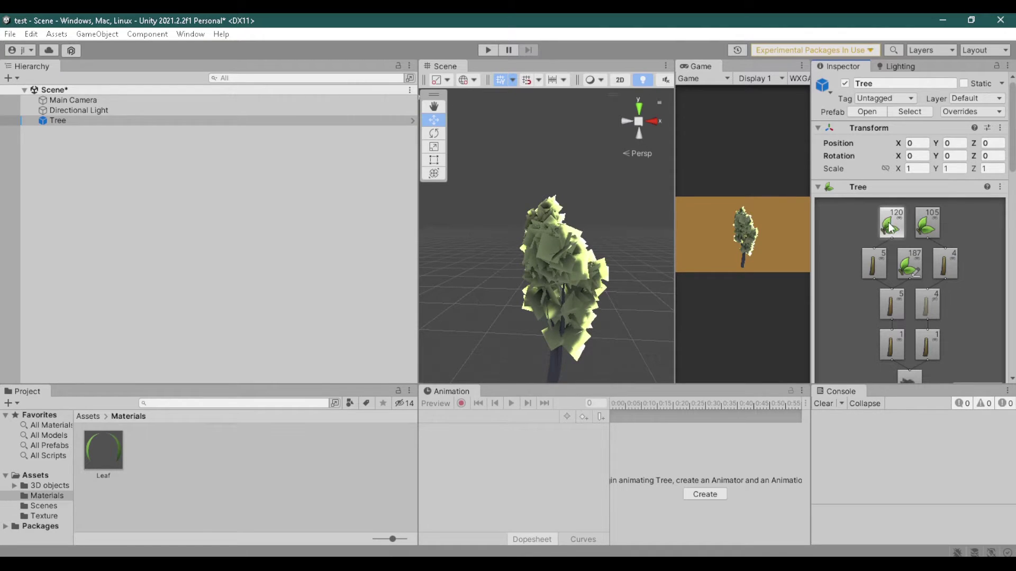
pyautogui.scroll(-3, 945, 229)
pyautogui.scroll(-5, 945, 227)
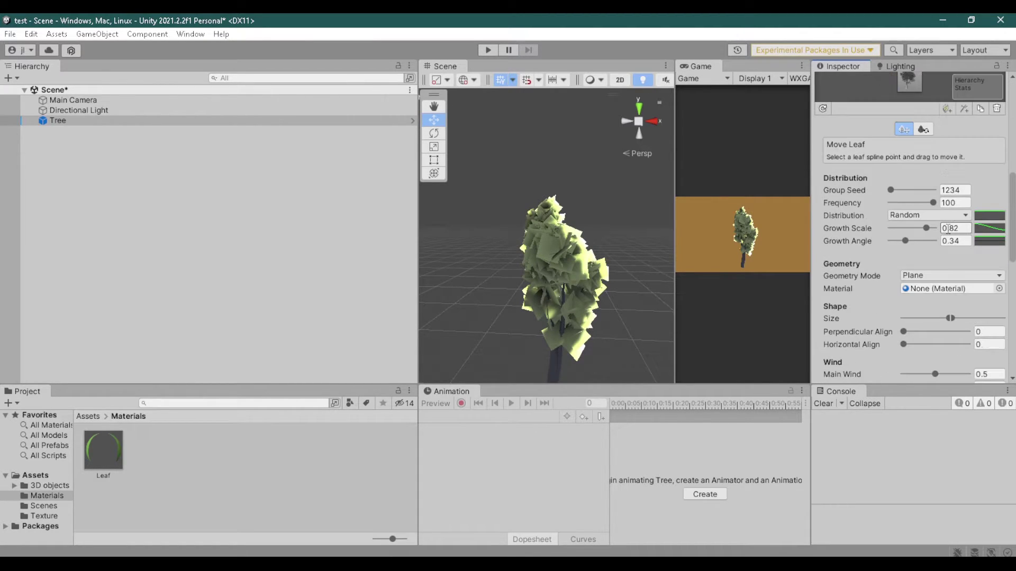
pyautogui.click(999, 289)
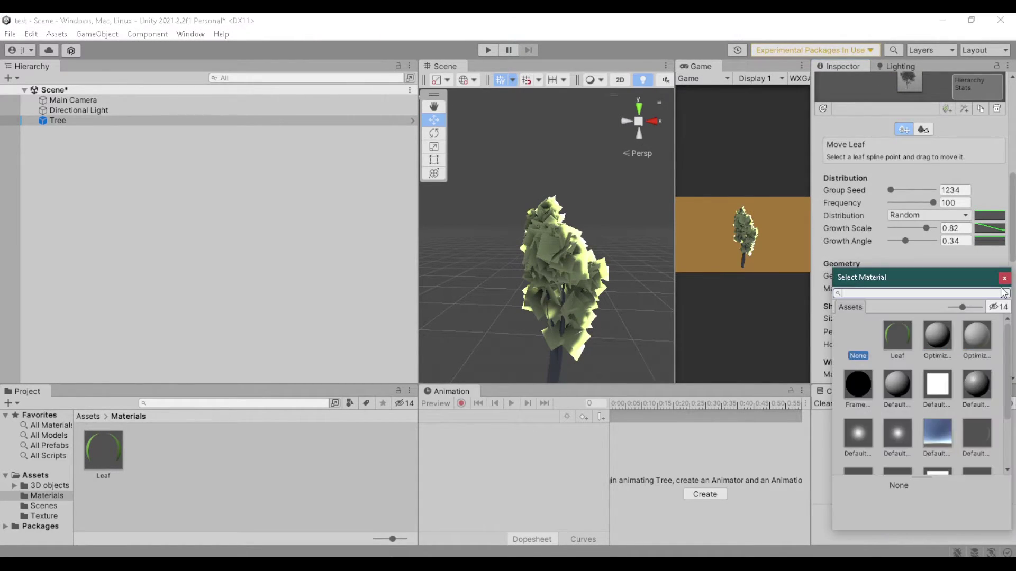
pyautogui.click(894, 340)
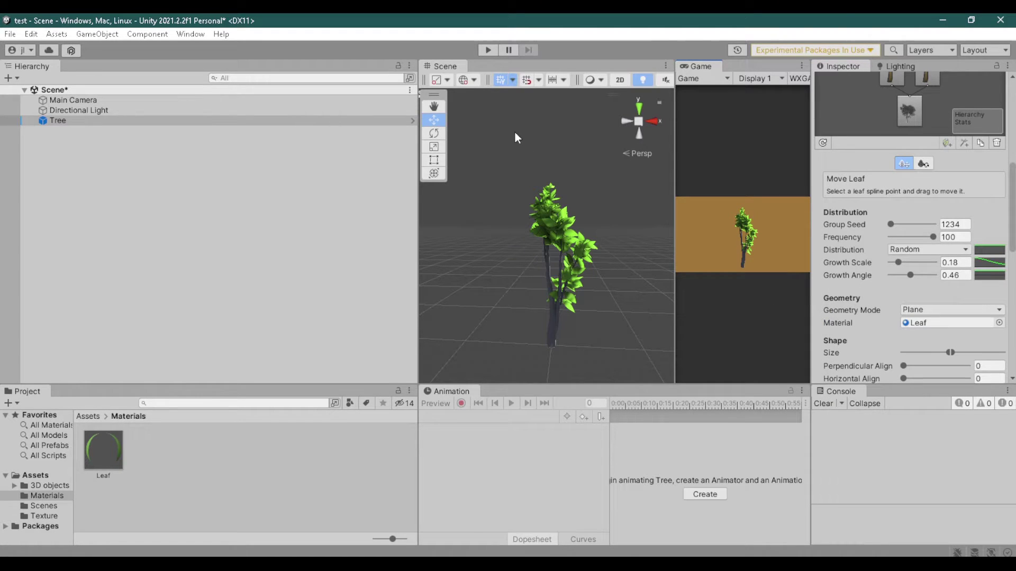
# Step: Narrow the Hierarchy to enlarge the Game view and turn the Scene view around the tree
pyautogui.moveTo(418, 191); pyautogui.dragTo(148, 212)
pyautogui.scroll(8, 408, 218)
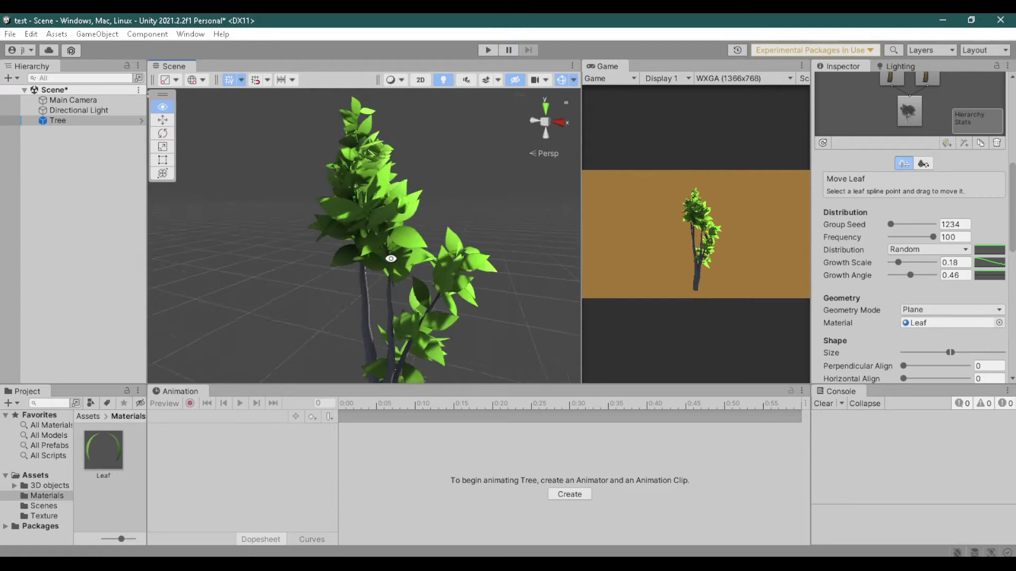
pyautogui.keyDown('alt'); pyautogui.moveTo(460, 263); pyautogui.dragTo(307, 274); pyautogui.keyUp('alt')
pyautogui.keyDown('alt'); pyautogui.moveTo(304, 286); pyautogui.dragTo(238, 263); pyautogui.keyUp('alt')
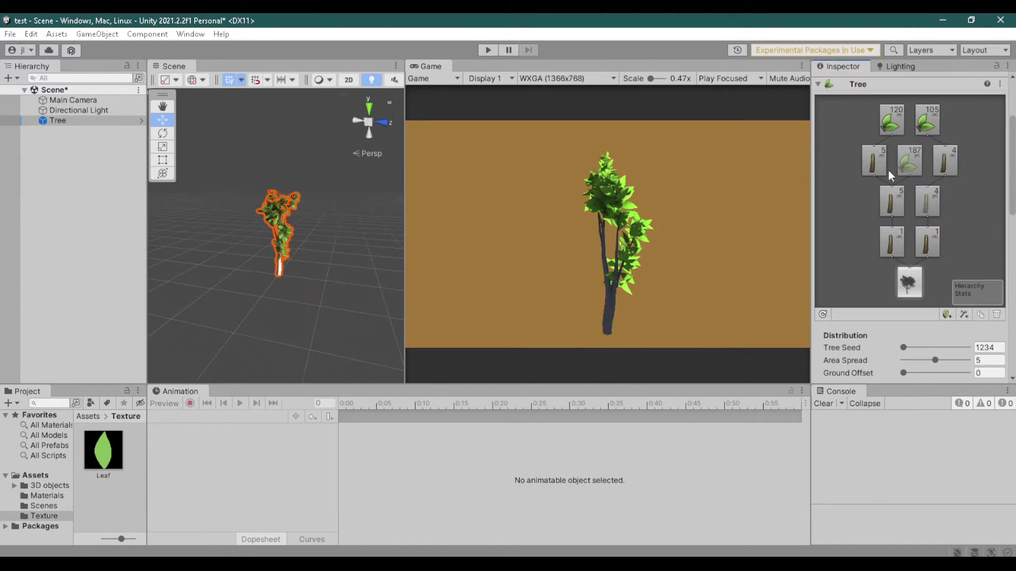
# Step: Create a wind zone from the wind settings of the first trunk's outermost leaf group
pyautogui.click(910, 282)
pyautogui.scroll(-3, 865, 275)
pyautogui.scroll(-8, 865, 270)
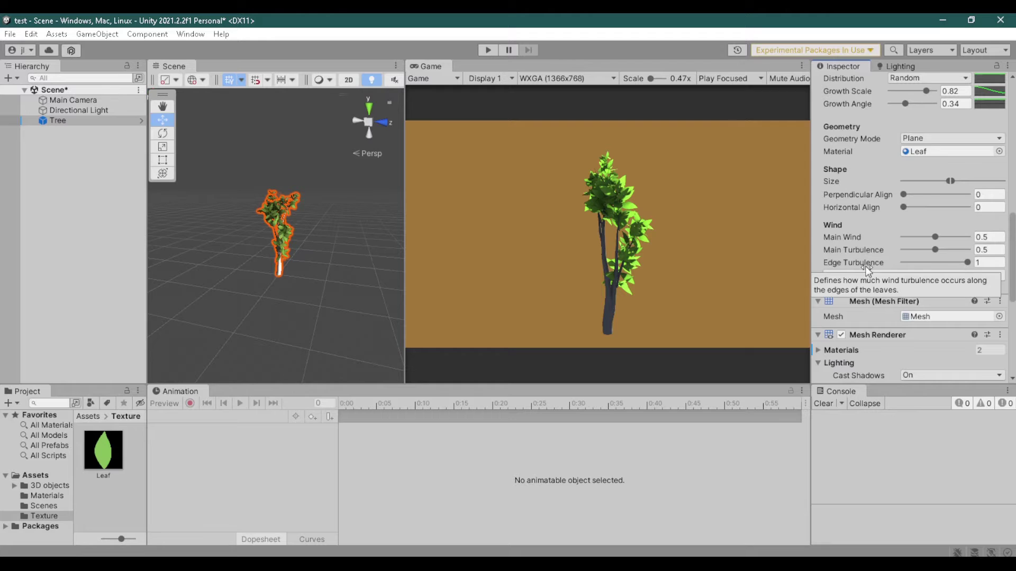
pyautogui.scroll(10, 905, 241)
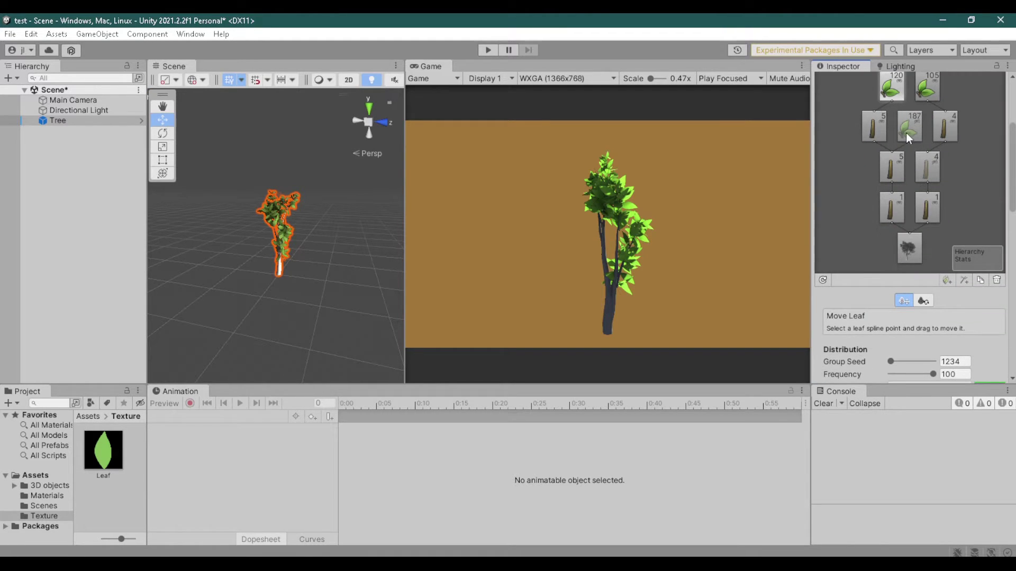
pyautogui.scroll(-8, 862, 242)
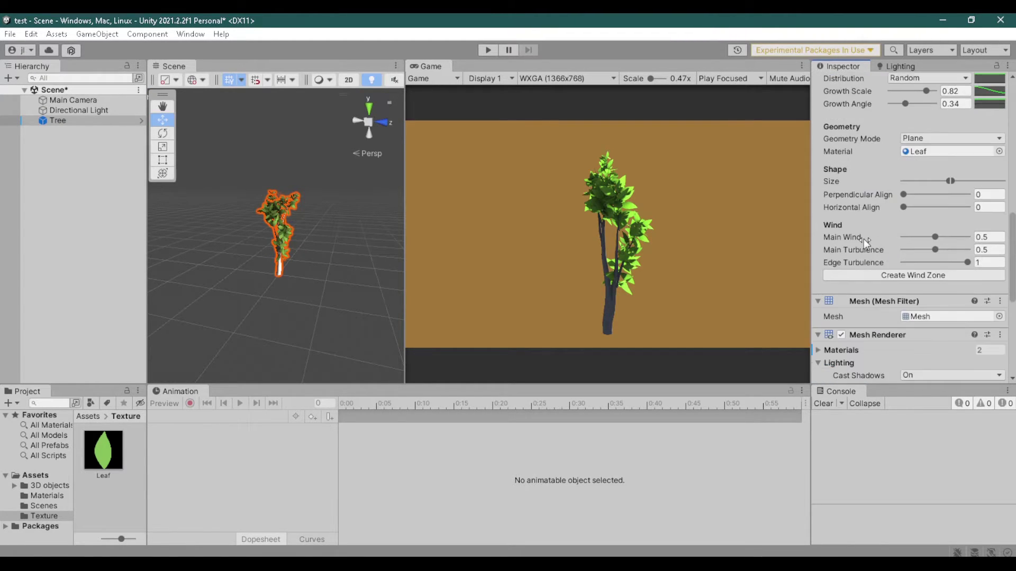
pyautogui.click(897, 275)
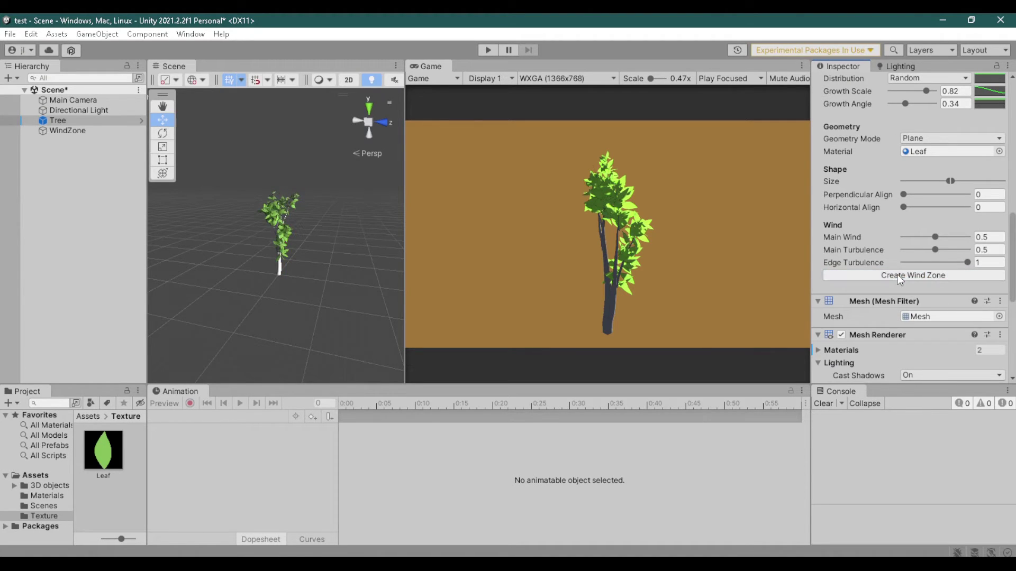
pyautogui.click(67, 129)
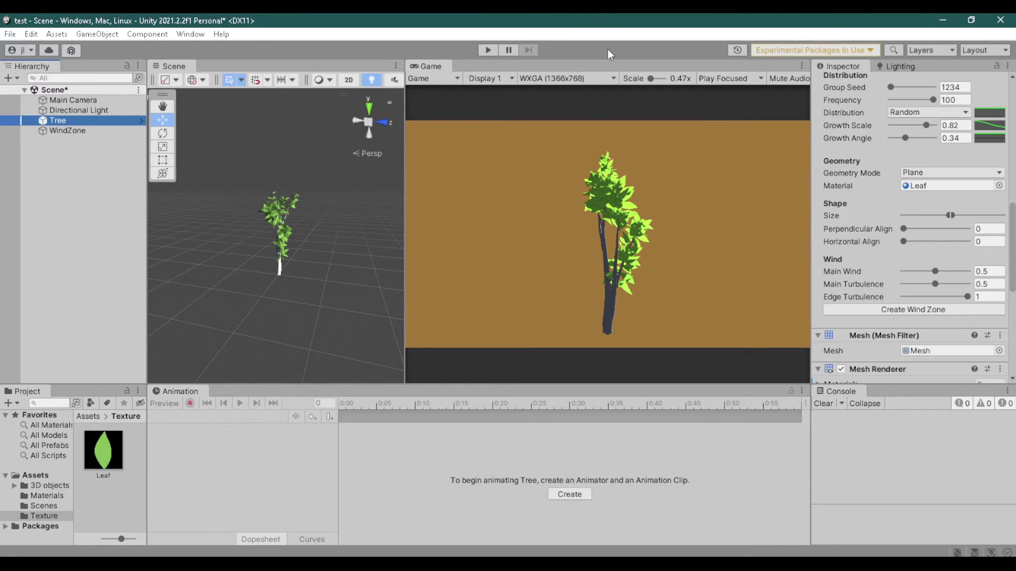
# Step: Run the scene and lower the leaf groups' main wind and main turbulence to 0.035 and edge turbulence to 0.05
pyautogui.click(488, 51)
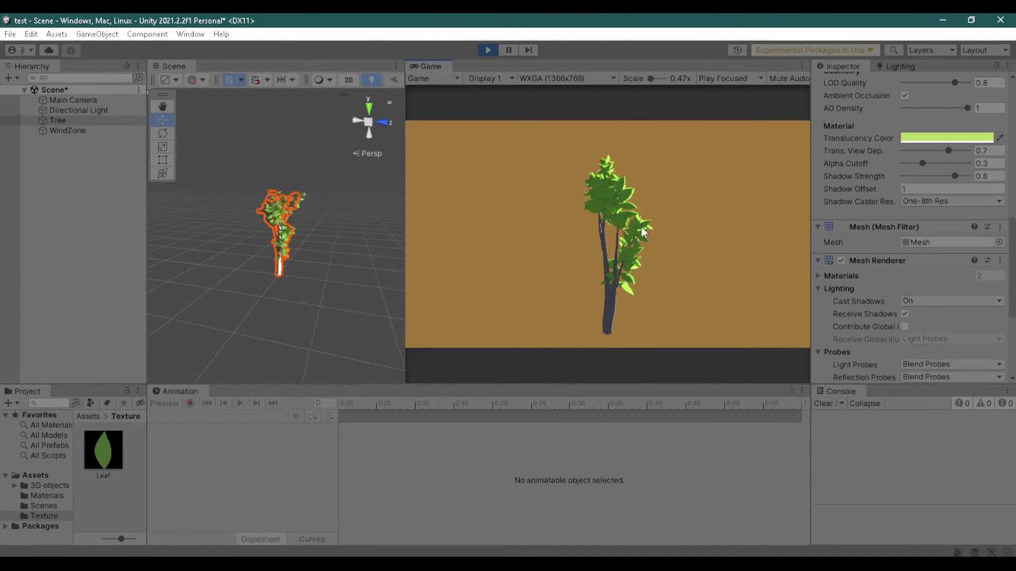
pyautogui.scroll(10, 975, 200)
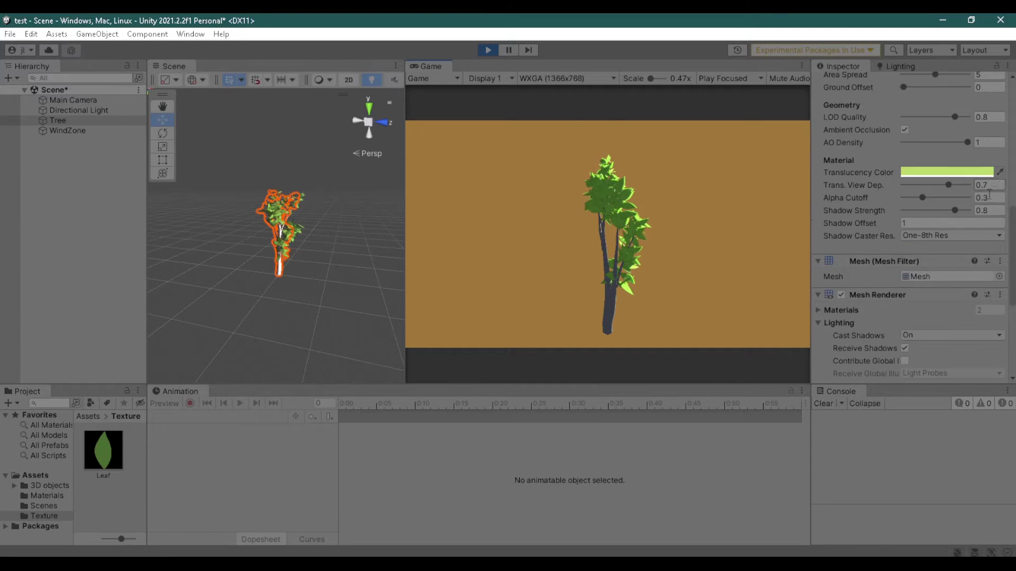
pyautogui.click(896, 181)
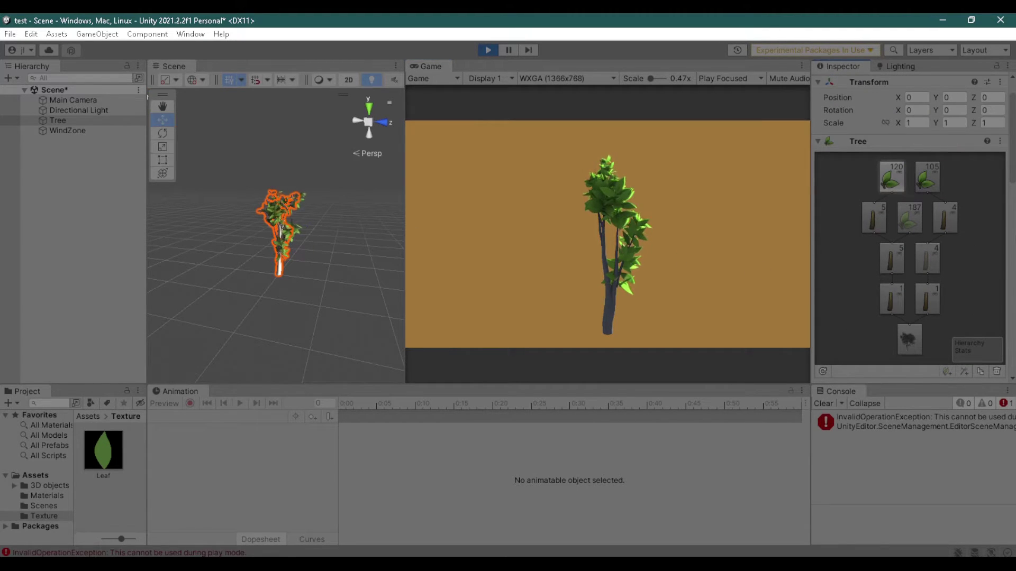
pyautogui.scroll(-5, 899, 212)
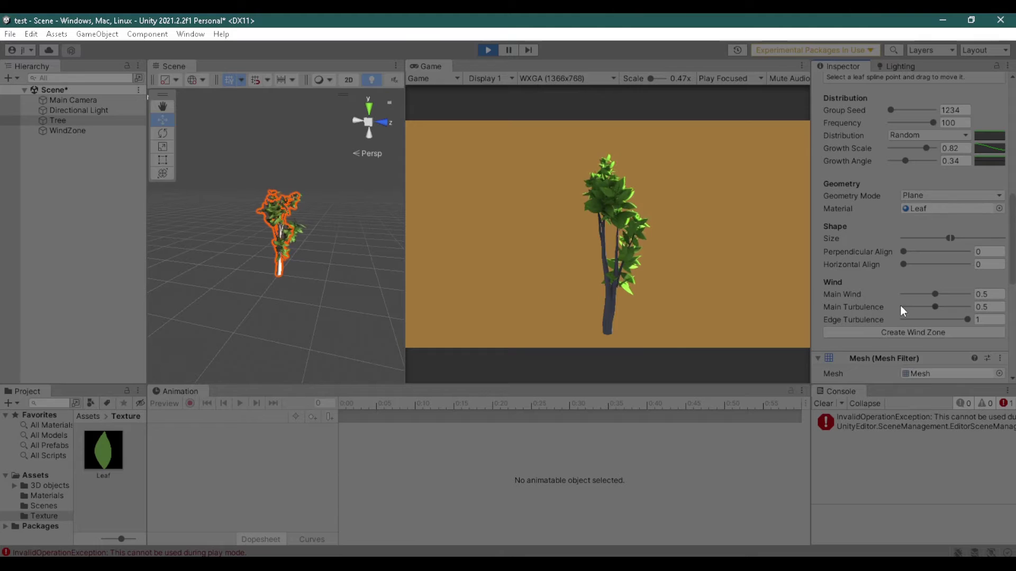
pyautogui.moveTo(934, 294); pyautogui.dragTo(902, 321)
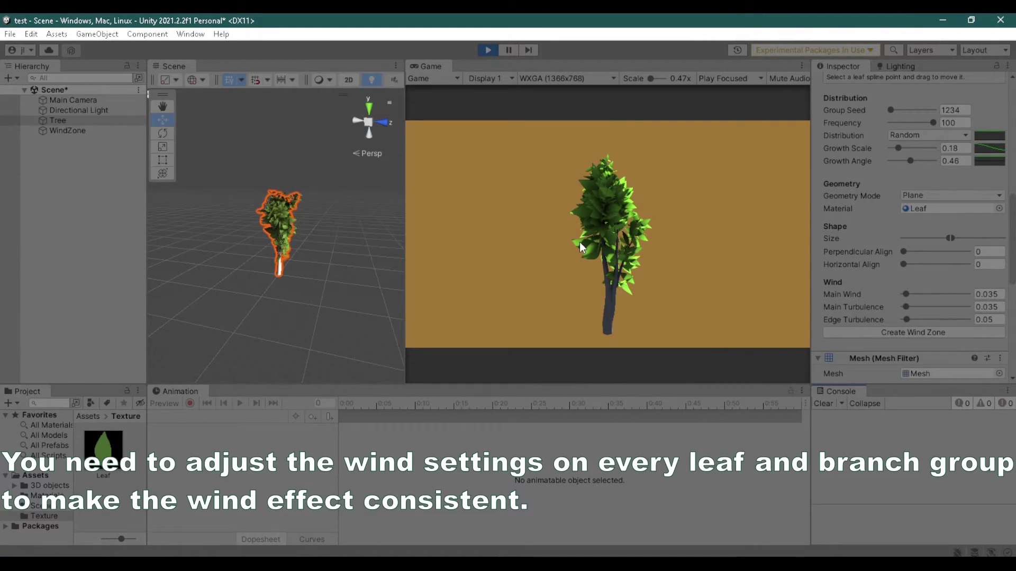
# Step: Set the tree root's translucency color to bright yellow-green and its shadow strength to 0.386
pyautogui.scroll(2, 288, 206)
pyautogui.scroll(6, 289, 206)
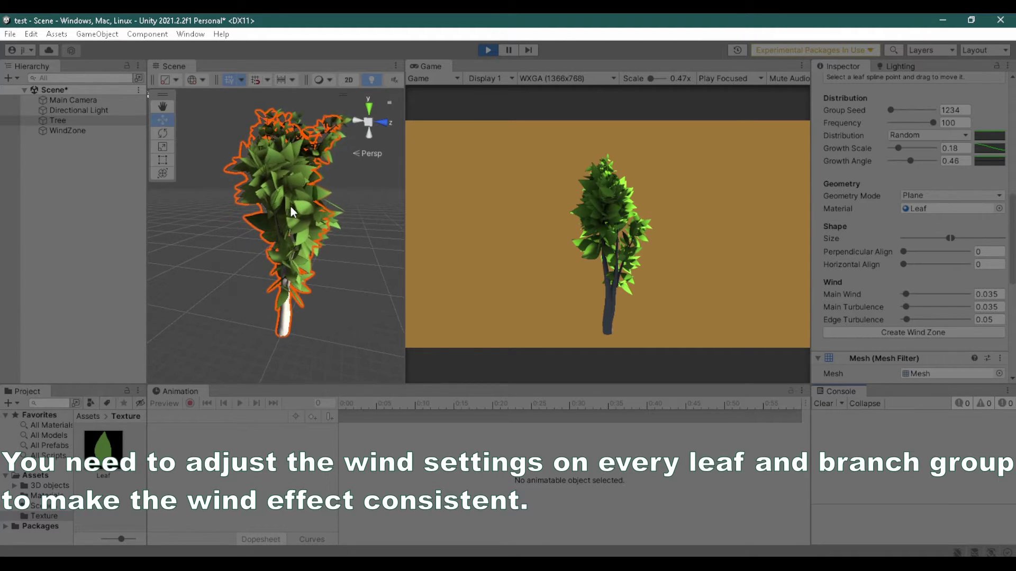
pyautogui.moveTo(290, 206); pyautogui.dragTo(263, 268, button='middle')
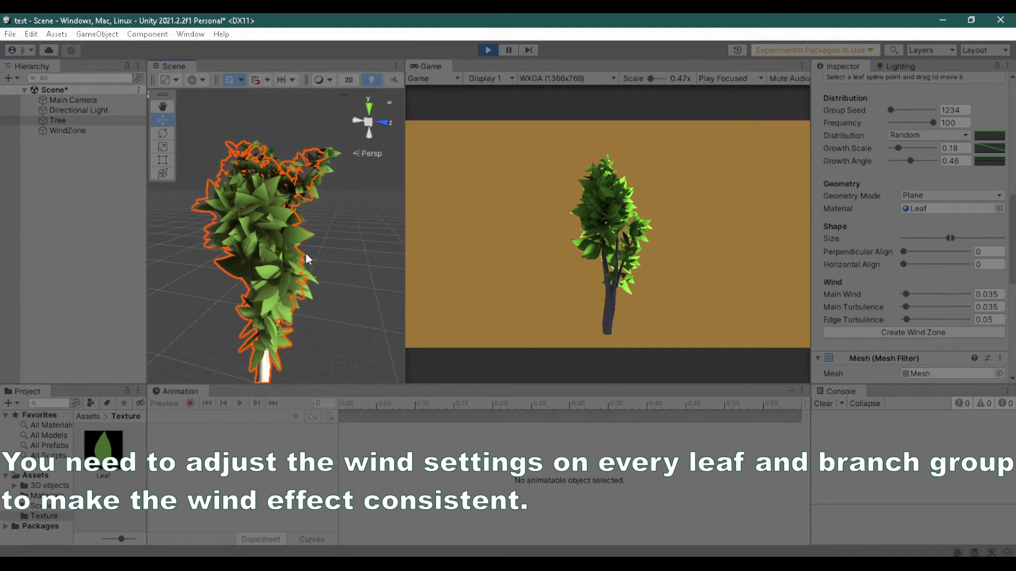
pyautogui.keyDown('alt'); pyautogui.moveTo(328, 236); pyautogui.dragTo(199, 249); pyautogui.keyUp('alt')
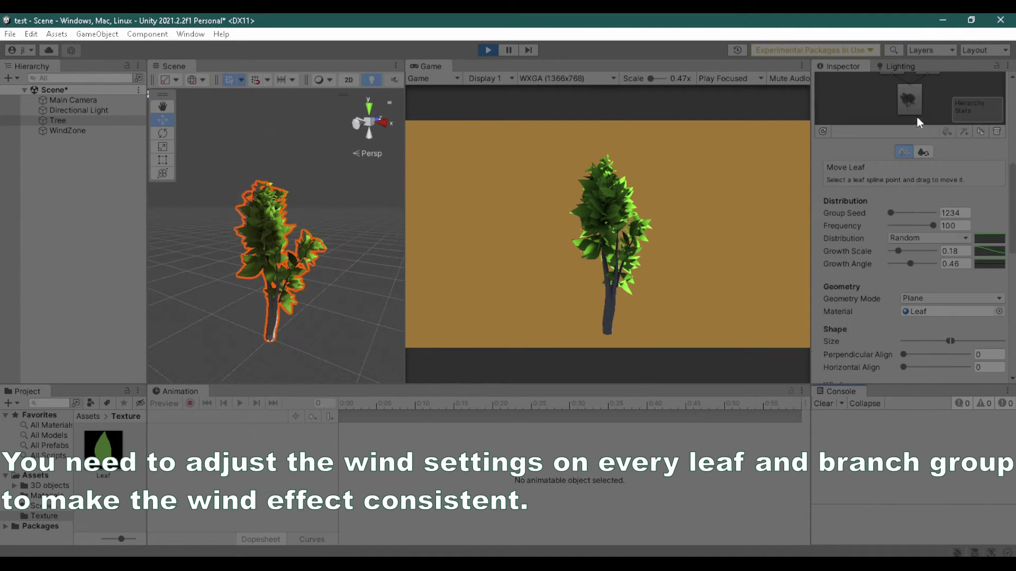
pyautogui.click(915, 99)
pyautogui.click(911, 101)
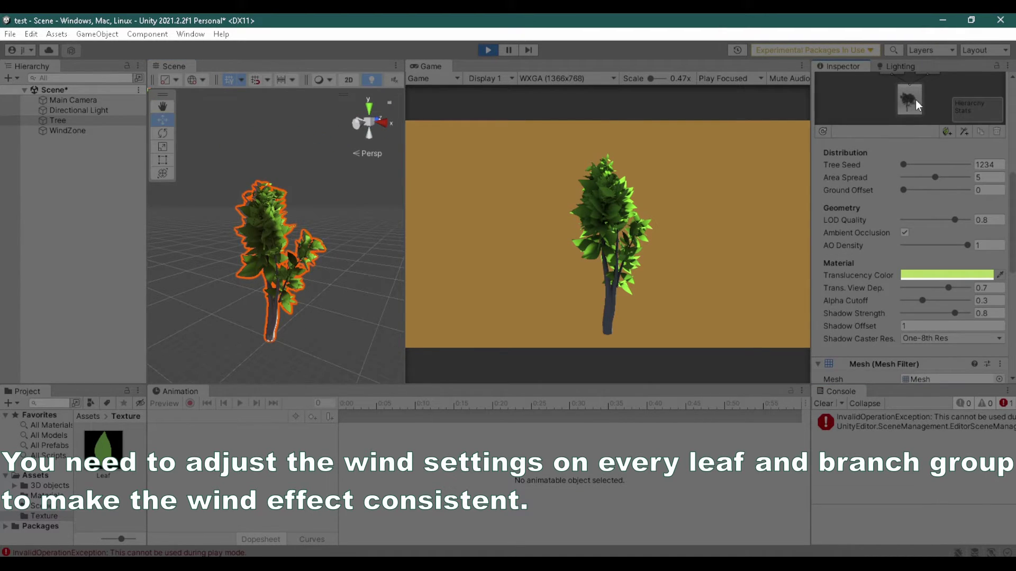
pyautogui.click(937, 278)
pyautogui.moveTo(935, 329); pyautogui.dragTo(971, 317)
pyautogui.moveTo(991, 324); pyautogui.dragTo(928, 323)
pyautogui.click(655, 309)
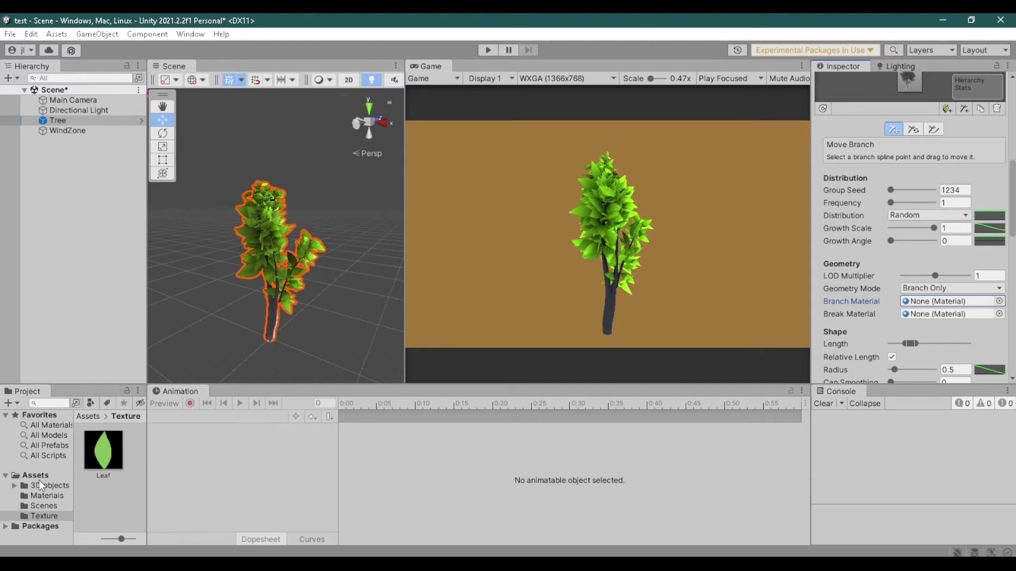
# Step: Enlarge the project area and open the Tree prefab from the 3D objects folder for editing
pyautogui.click(39, 484)
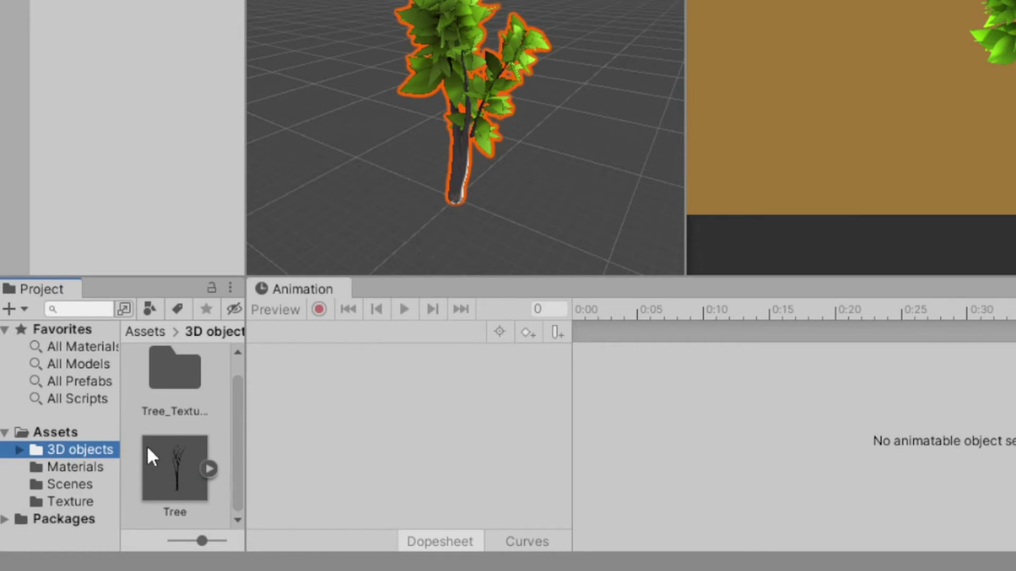
pyautogui.moveTo(241, 133); pyautogui.dragTo(603, 138)
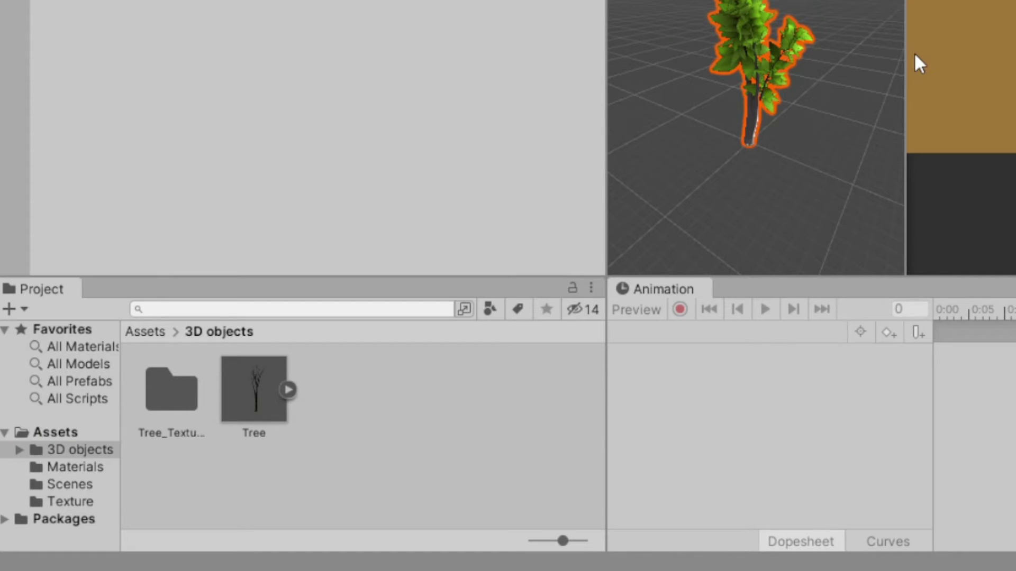
pyautogui.moveTo(907, 55); pyautogui.dragTo(1013, 55)
pyautogui.doubleClick(260, 390)
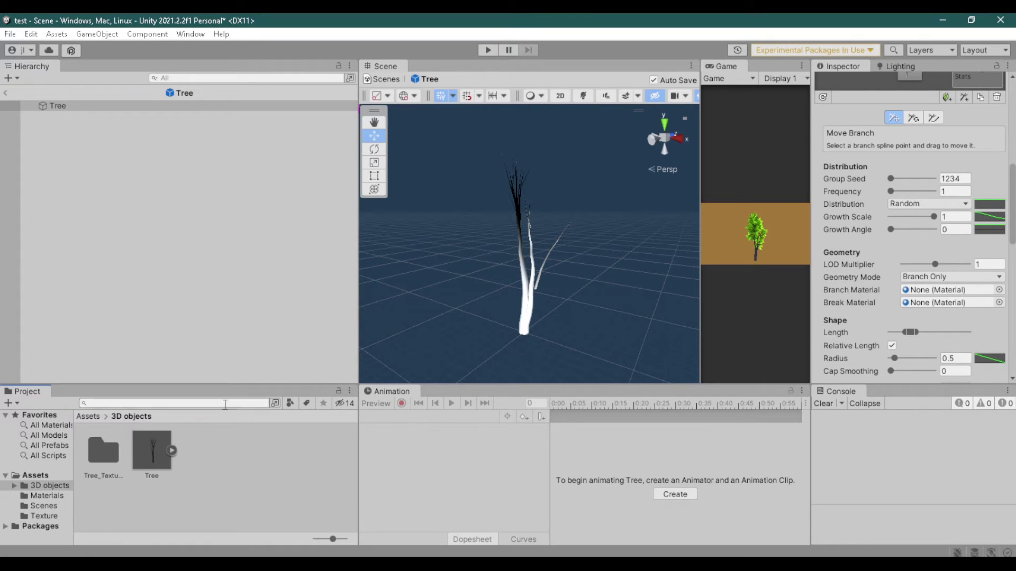
pyautogui.doubleClick(154, 452)
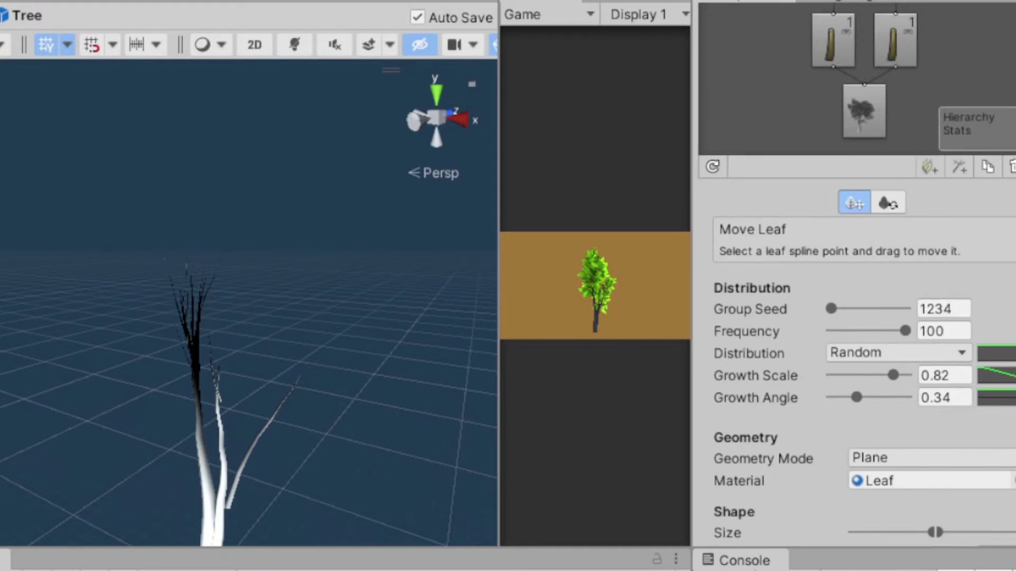
# Step: Refresh the Tree prefab's geometry and select the middle leaf group in its tree hierarchy
pyautogui.scroll(-2, 952, 337)
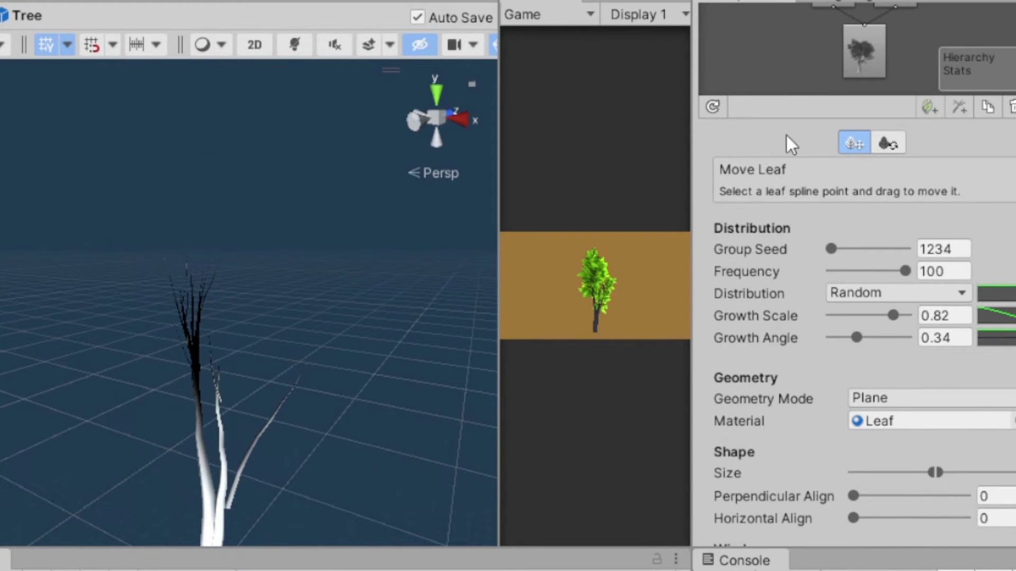
pyautogui.click(713, 111)
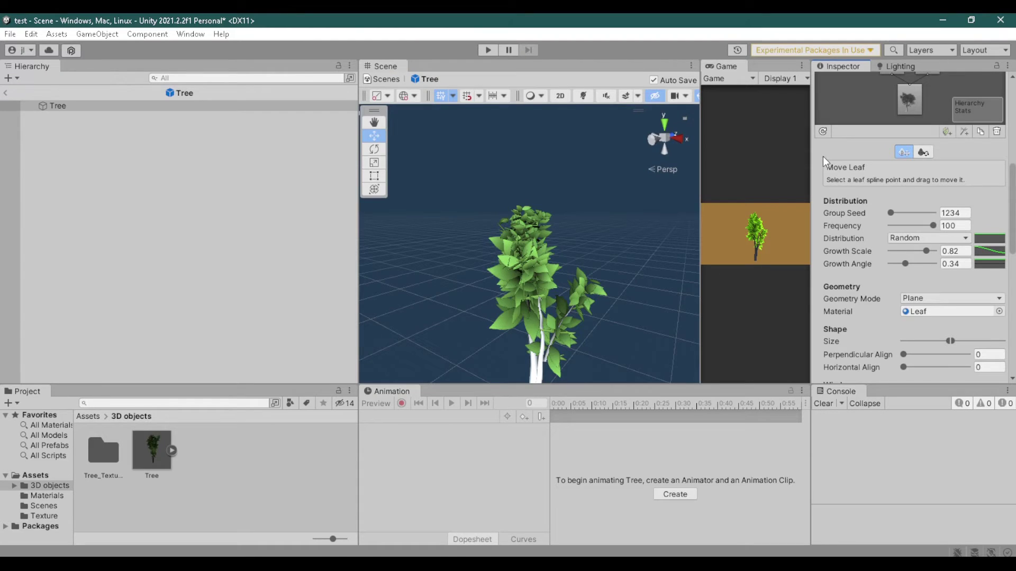
pyautogui.scroll(10, 727, 163)
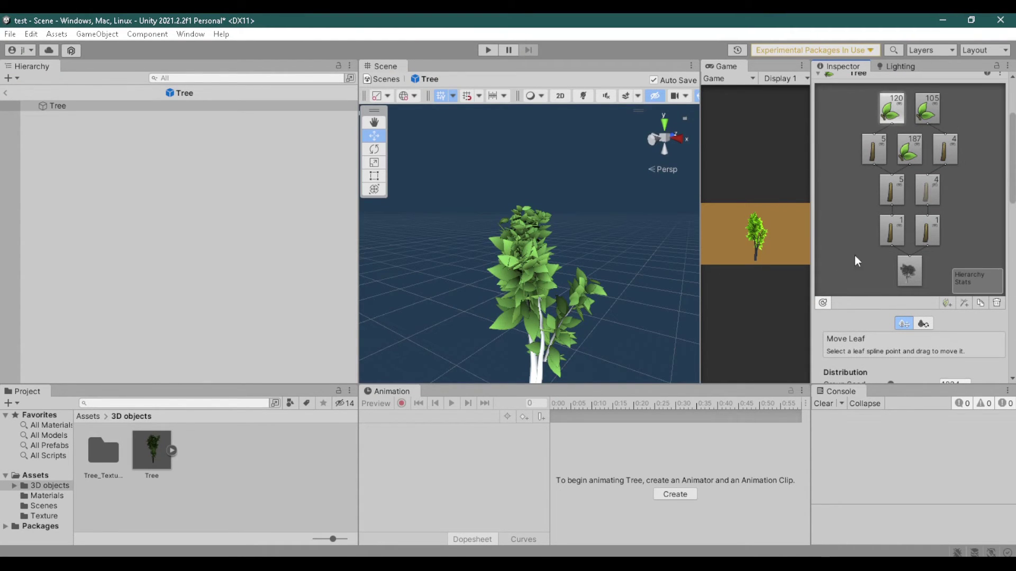
pyautogui.click(906, 154)
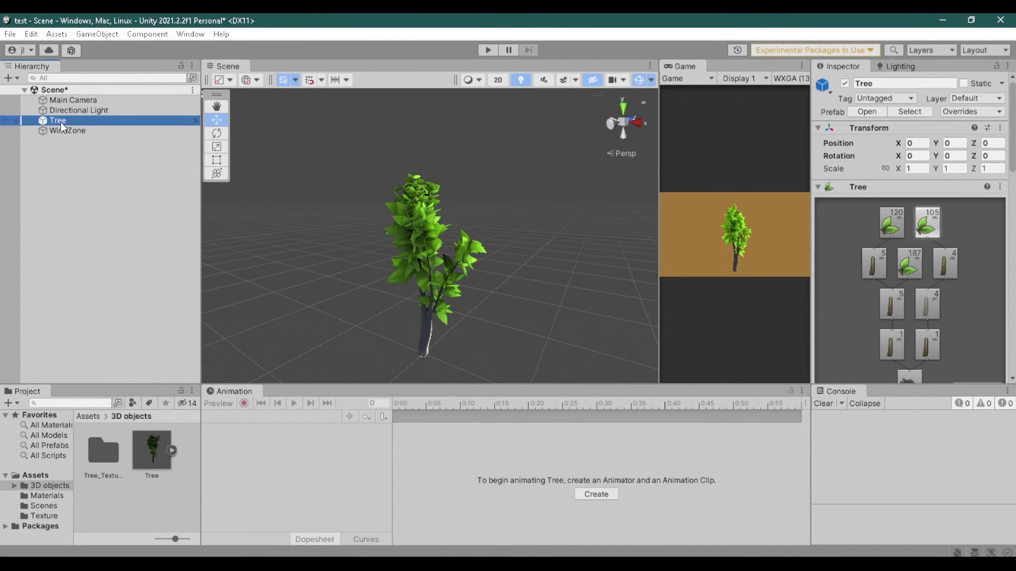
# Step: Delete the Tree object from the scene and create a Terrain in its place
pyautogui.press('Delete')
pyautogui.rightClick(88, 152)
pyautogui.moveTo(148, 316)
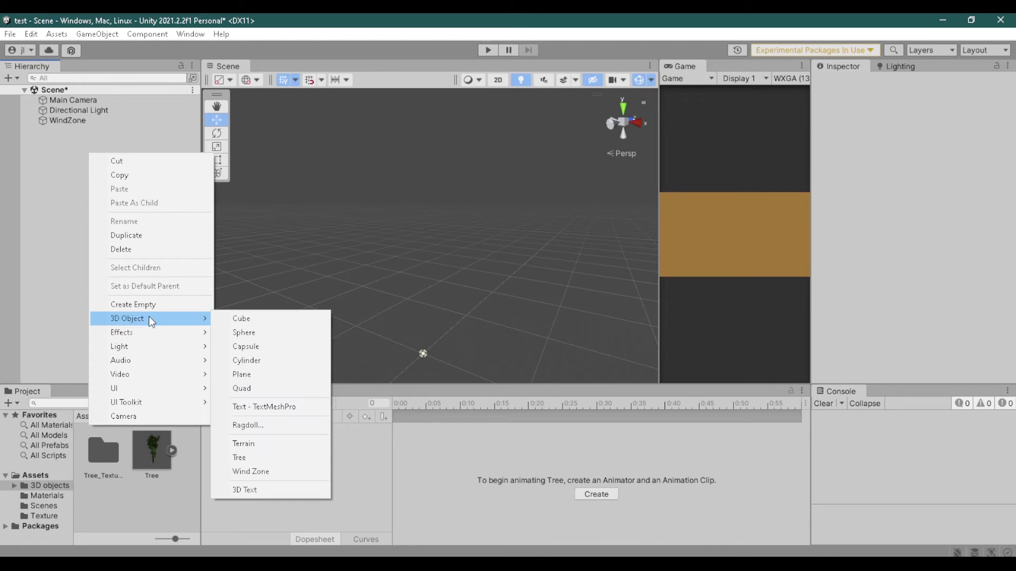
pyautogui.click(274, 443)
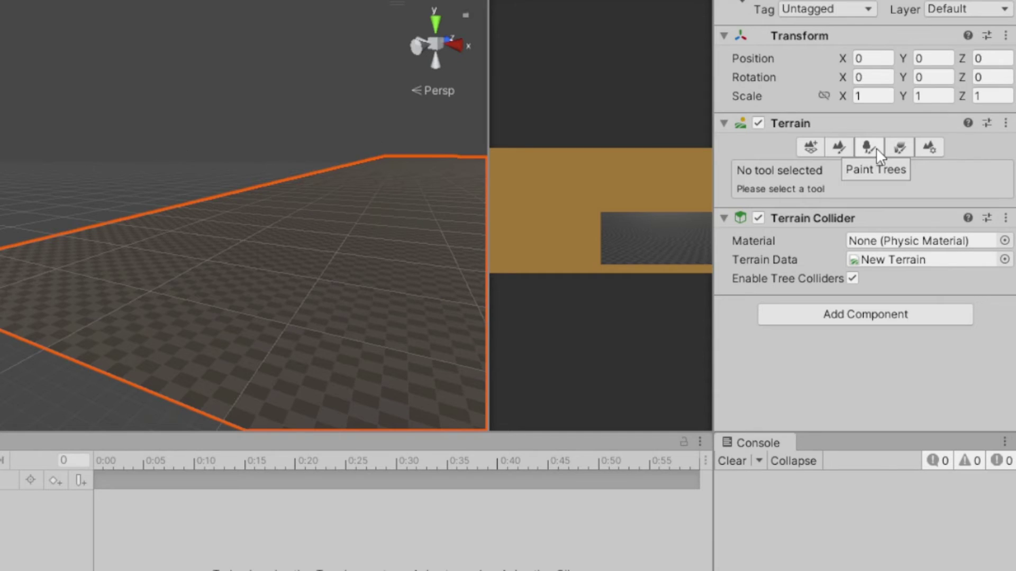
# Step: Add the Tree prefab to the terrain's paintable trees with a bend factor of 0
pyautogui.click(919, 192)
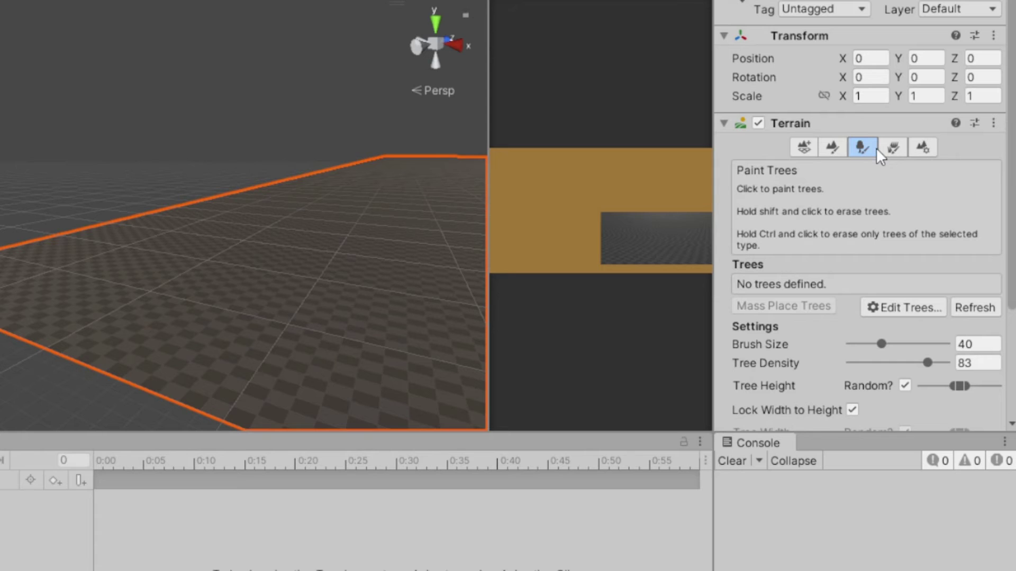
pyautogui.click(896, 307)
pyautogui.click(890, 312)
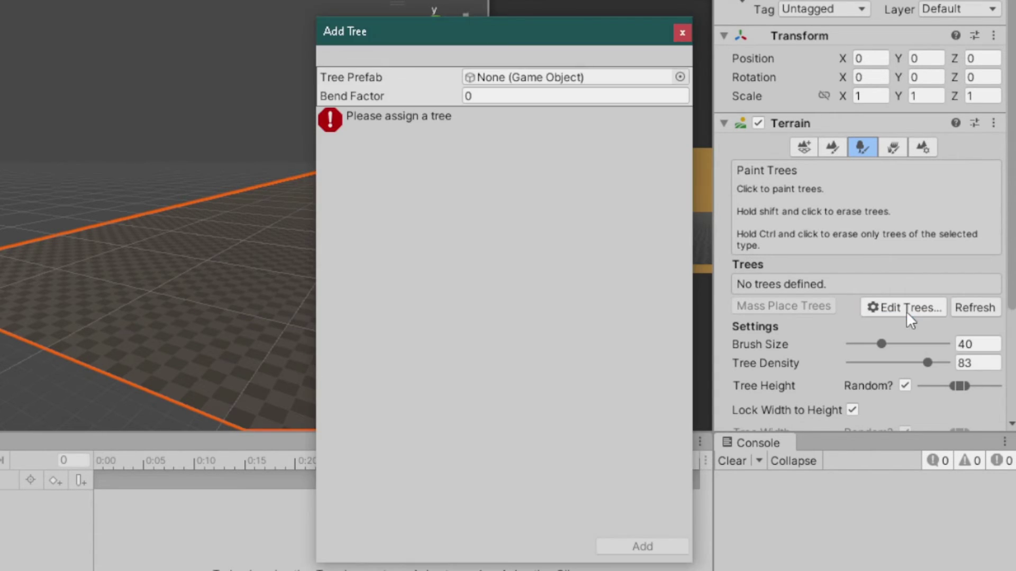
pyautogui.click(680, 77)
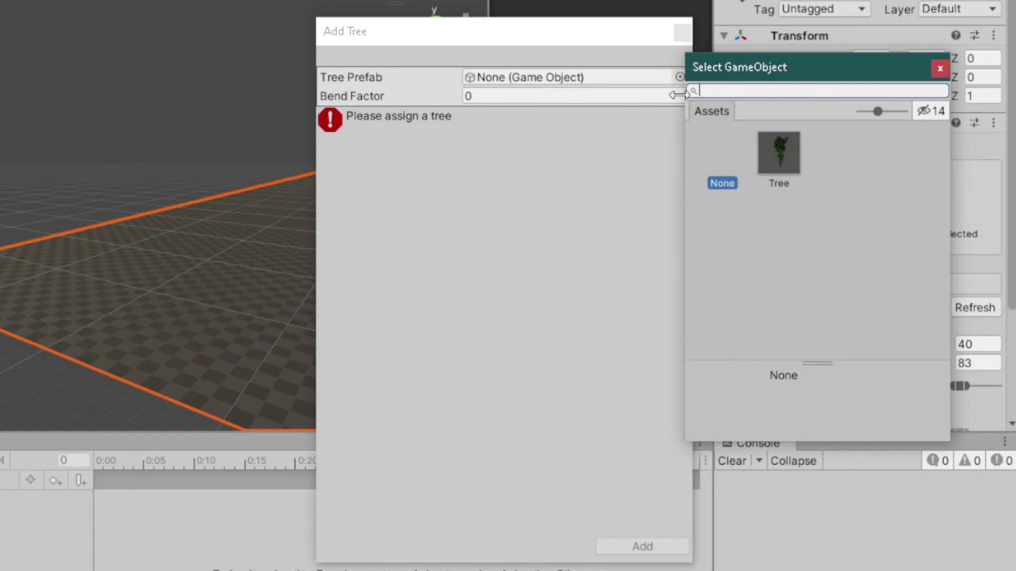
pyautogui.click(778, 152)
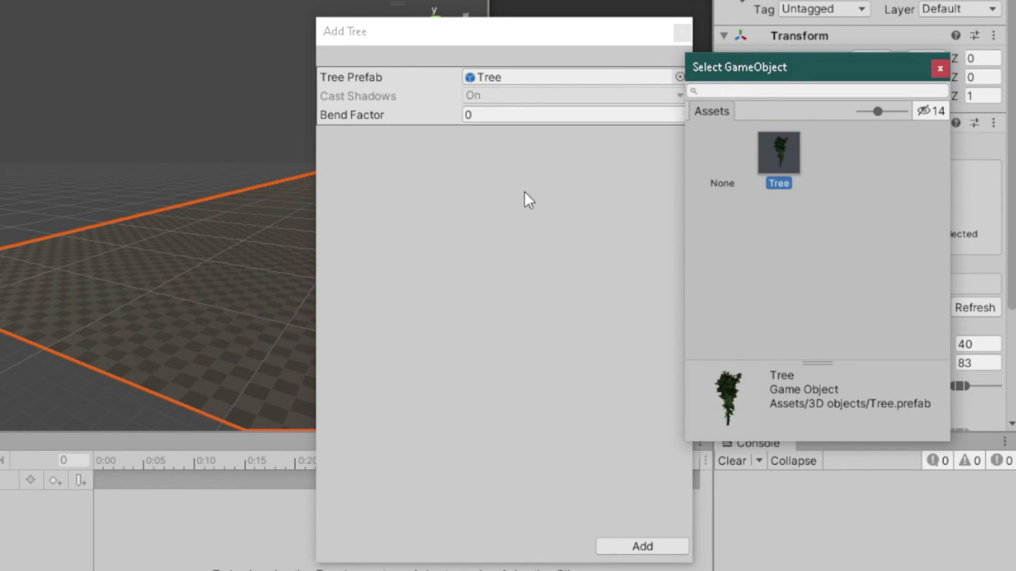
pyautogui.click(675, 350)
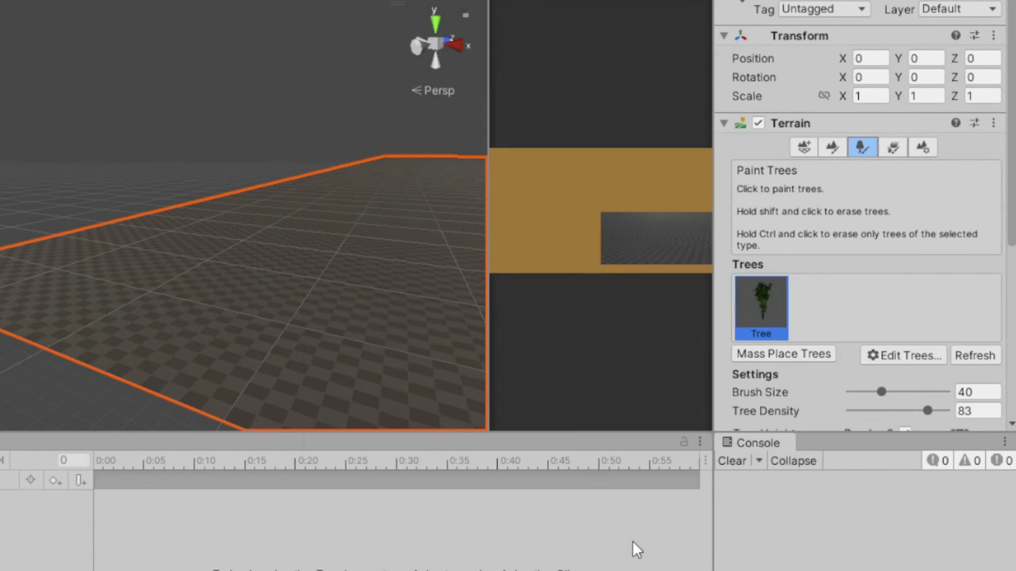
pyautogui.click(632, 541)
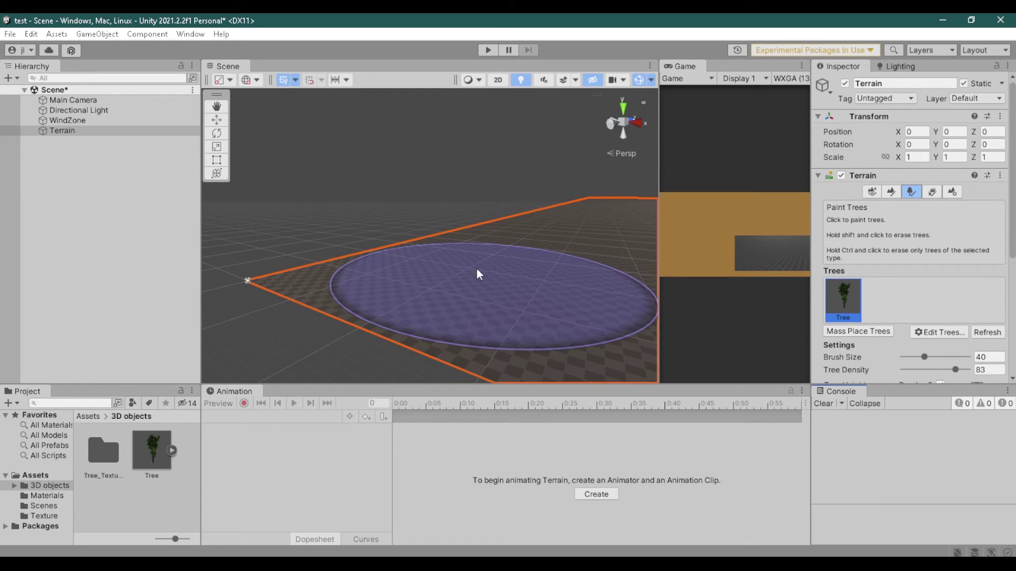
# Step: Paint several clusters of trees across the terrain around its near corner
pyautogui.click(223, 266)
pyautogui.scroll(-8, 478, 266)
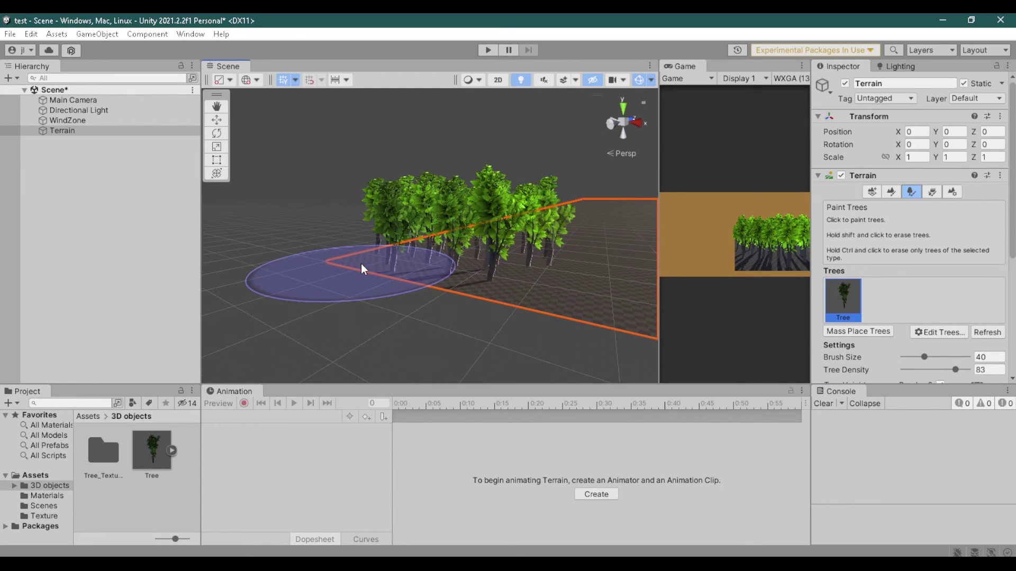
pyautogui.moveTo(658, 203); pyautogui.dragTo(654, 226)
pyautogui.moveTo(553, 179)
pyautogui.keyDown('alt'); pyautogui.mouseDown()
pyautogui.moveTo(483, 236)
pyautogui.moveTo(508, 249)
pyautogui.moveTo(329, 238)
pyautogui.mouseUp(); pyautogui.keyUp('alt')
pyautogui.click(502, 263)
pyautogui.keyDown('alt'); pyautogui.moveTo(544, 283); pyautogui.dragTo(455, 278); pyautogui.keyUp('alt')
pyautogui.click(592, 304)
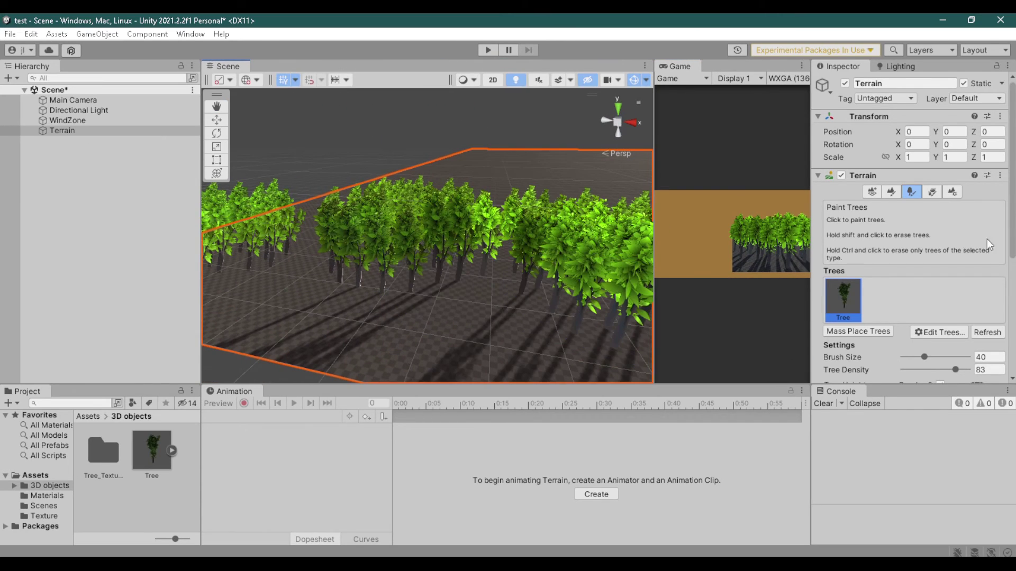
# Step: Set the tree brush size to 111 and tree density to 31, and paint more trees among the existing clusters
pyautogui.scroll(-3, 988, 246)
pyautogui.click(924, 256)
pyautogui.moveTo(923, 256)
pyautogui.mouseDown()
pyautogui.moveTo(935, 257)
pyautogui.moveTo(918, 268)
pyautogui.mouseUp()
pyautogui.click(501, 247)
pyautogui.click(383, 247)
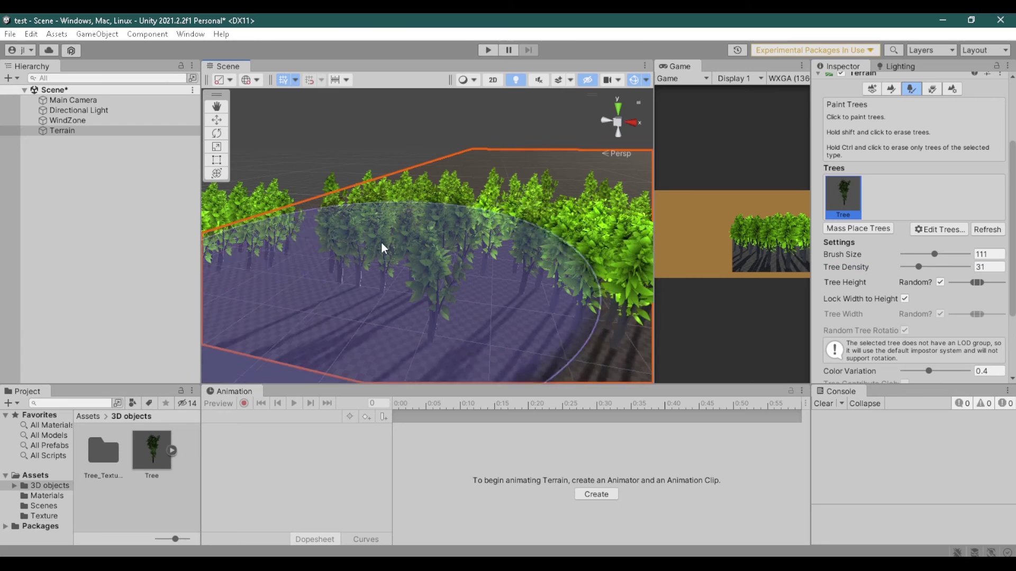
# Step: Move the Main Camera to position X 76.05 and Y 16.36 so it faces the painted trees
pyautogui.scroll(-4, 383, 247)
pyautogui.click(73, 101)
pyautogui.scroll(-3, 320, 203)
pyautogui.moveTo(322, 205); pyautogui.dragTo(408, 221, button='middle')
pyautogui.scroll(3, 894, 169)
pyautogui.moveTo(898, 133); pyautogui.dragTo(696, 113)
pyautogui.moveTo(935, 132); pyautogui.dragTo(63, 176)
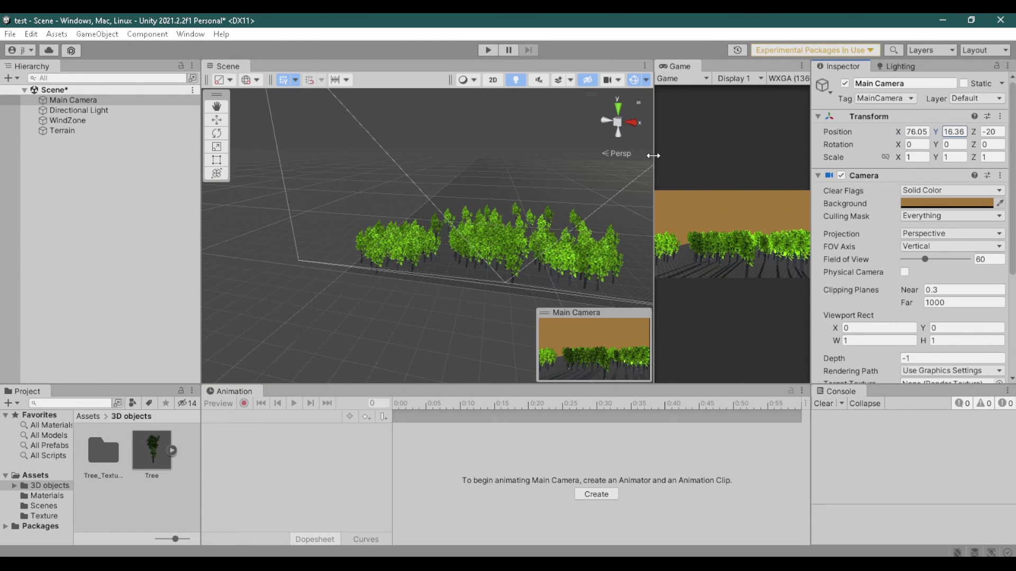
# Step: Enlarge the Game view and run the scene to watch the forest in the wind
pyautogui.moveTo(653, 156); pyautogui.dragTo(329, 156)
pyautogui.hotkey('ctrl', 'p')
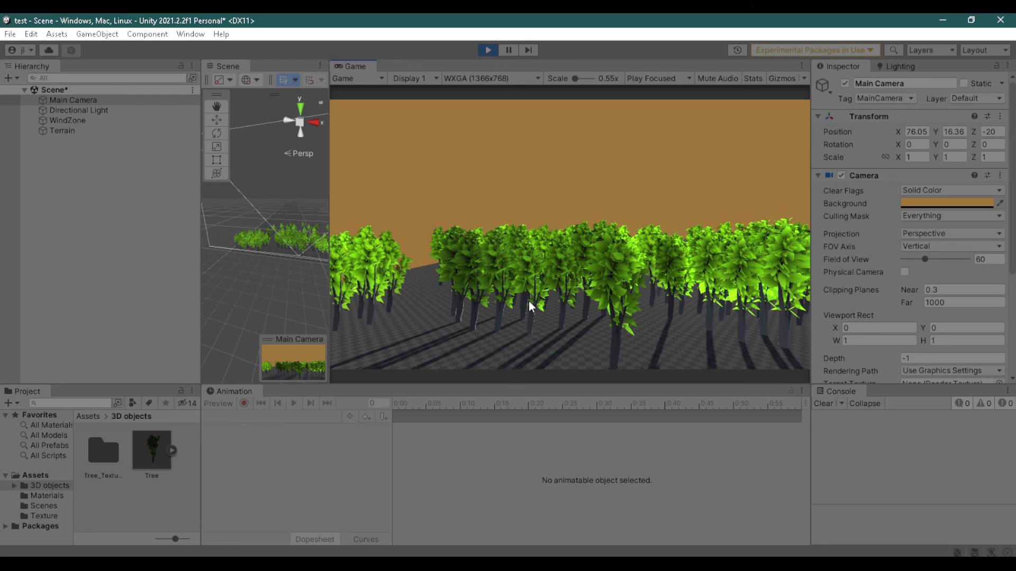